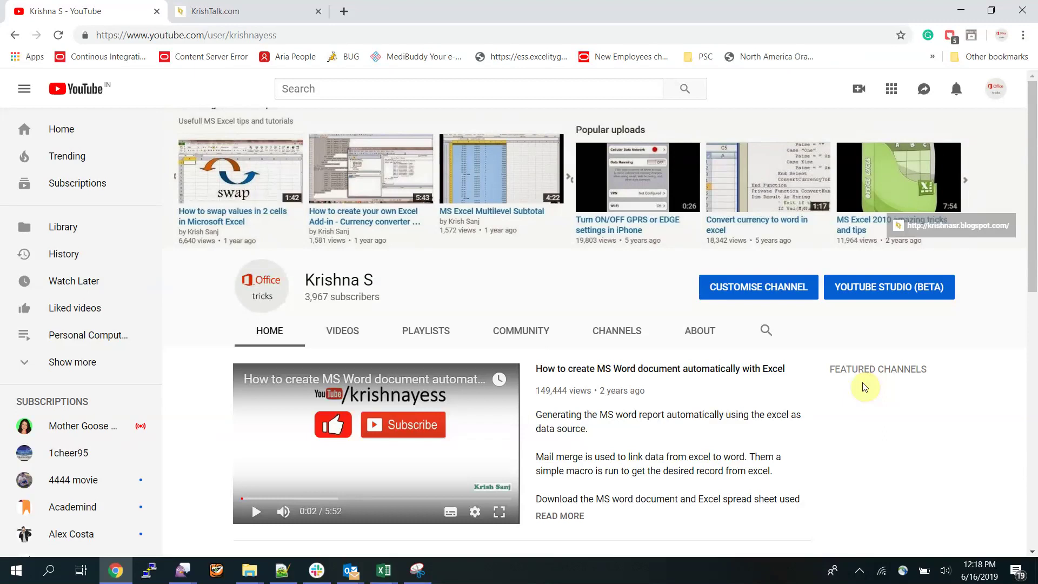
# Glance at the KrishTalk.com blog tab, then return to the YouTube channel page
pyautogui.click(252, 11)
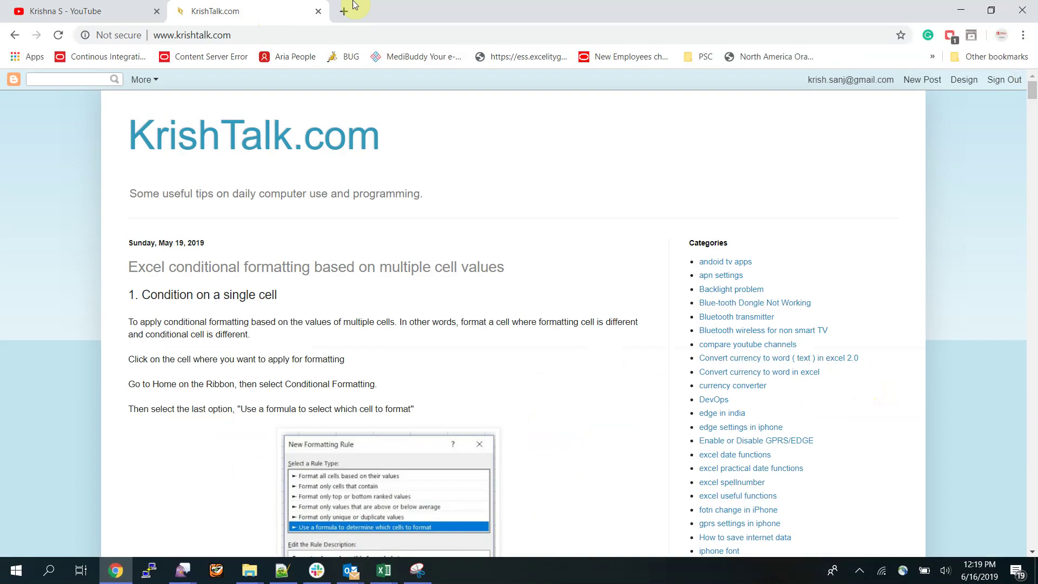
pyautogui.click(87, 11)
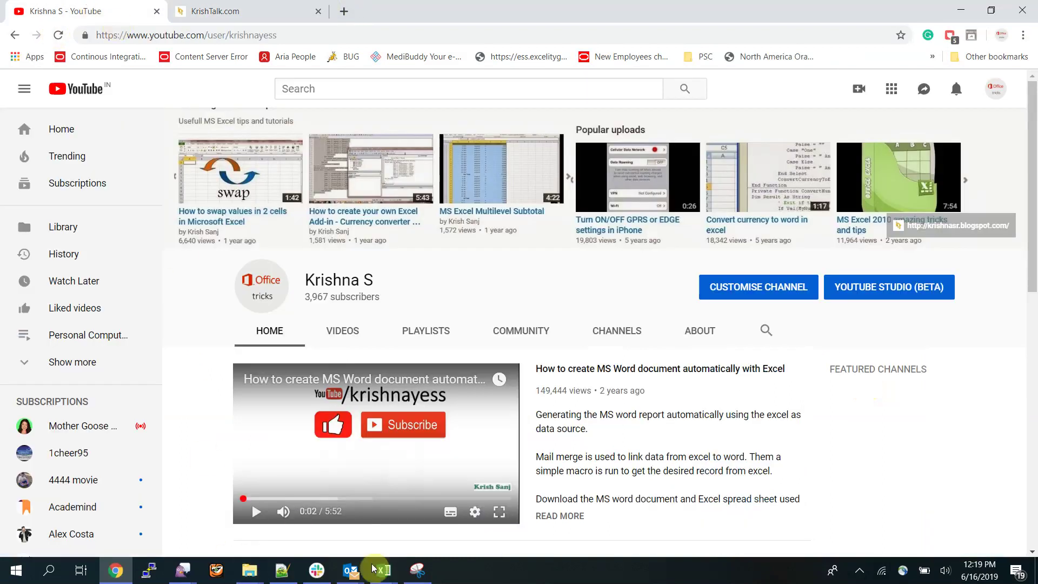
# Bring Book2 to the front and cancel the open formatting rule dialogs
pyautogui.click(382, 579)
pyautogui.click(486, 473)
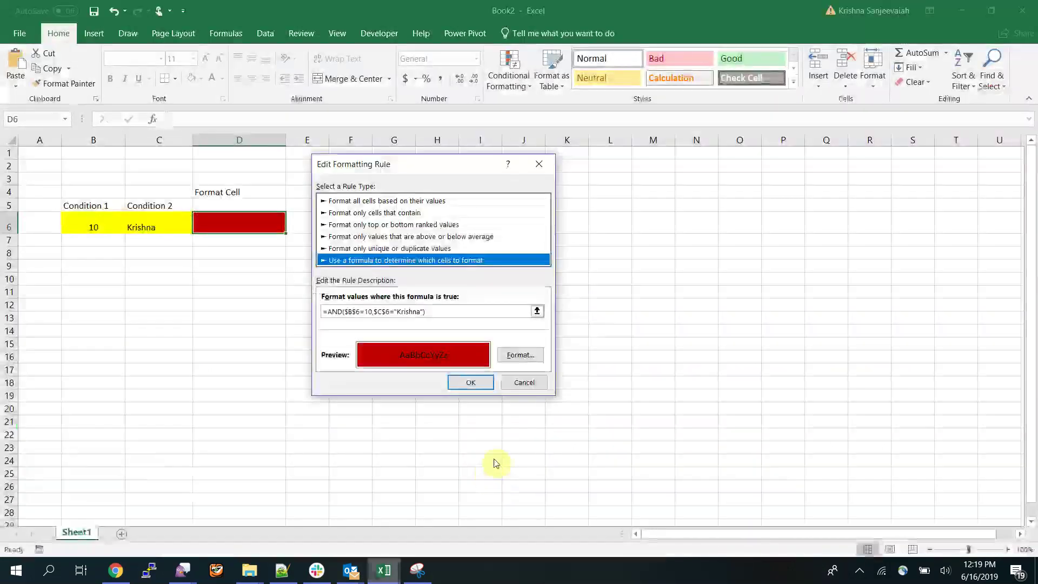
pyautogui.click(525, 383)
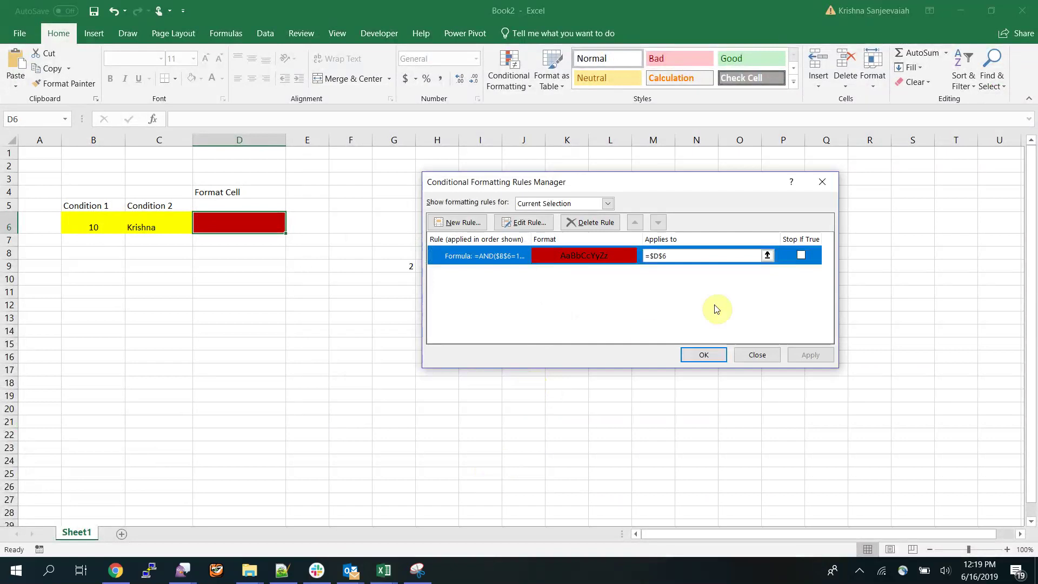
pyautogui.click(754, 355)
pyautogui.click(360, 309)
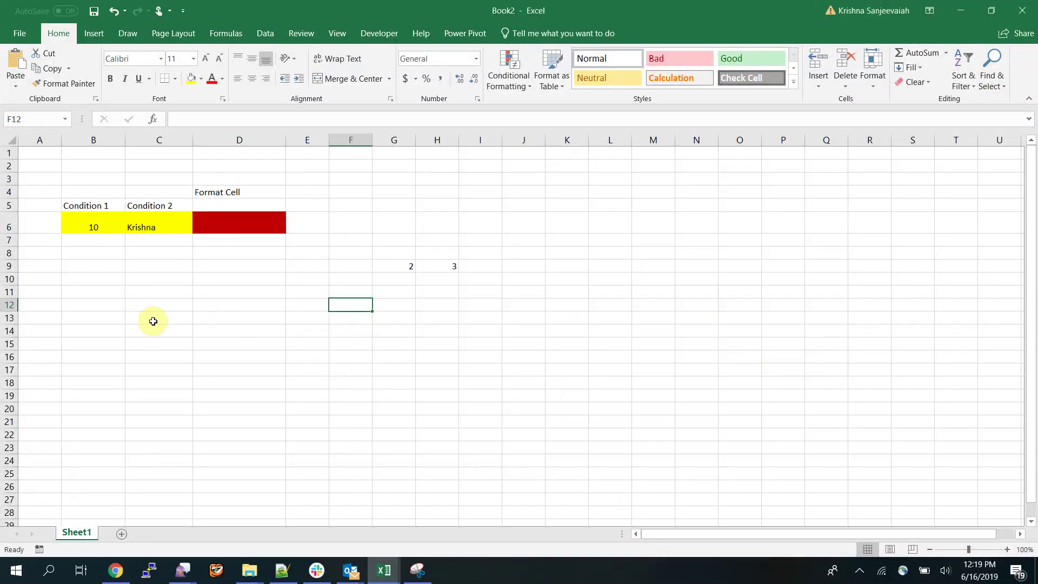
pyautogui.click(118, 334)
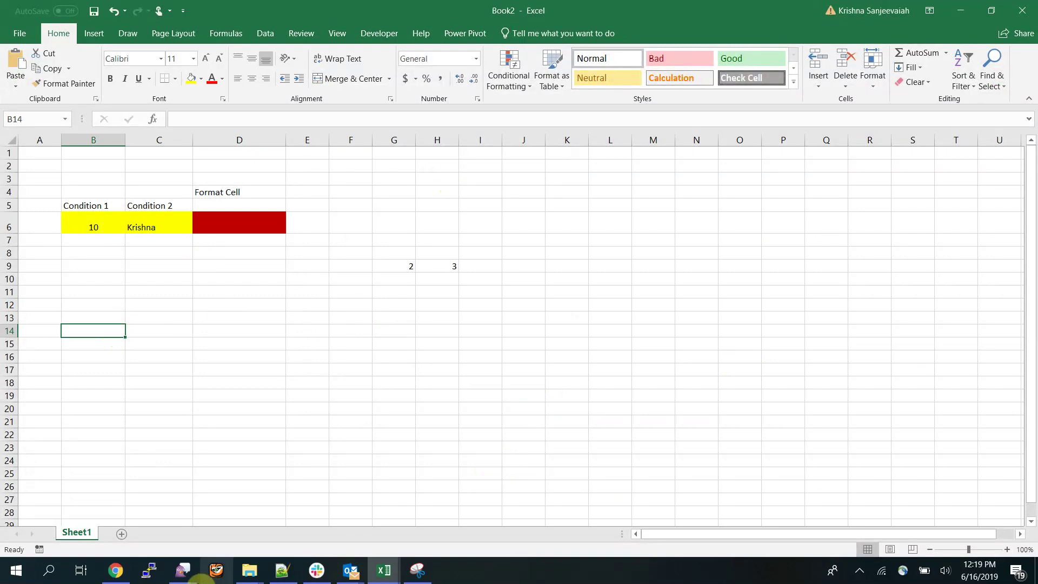
pyautogui.click(467, 401)
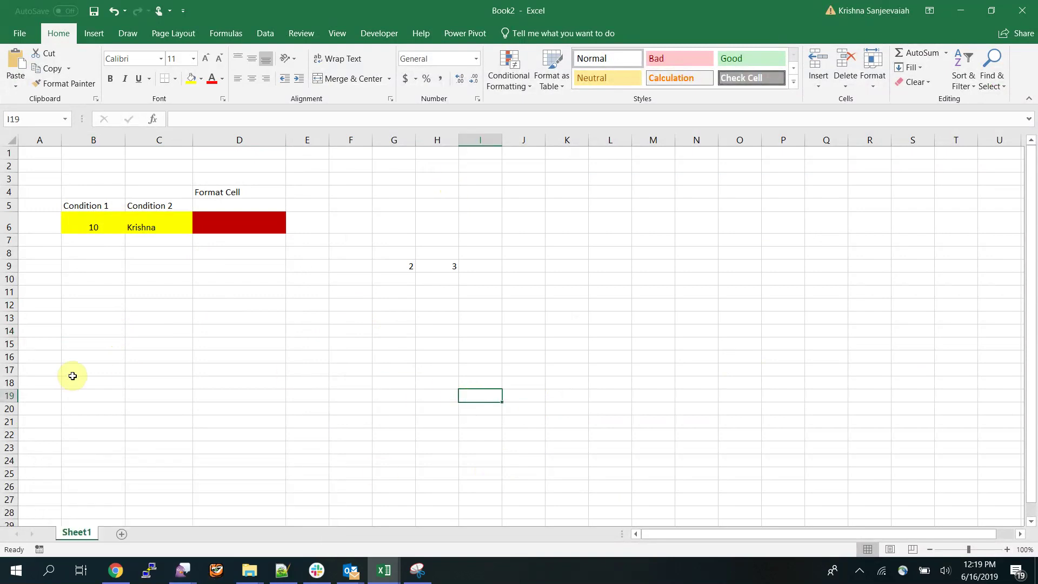
pyautogui.click(105, 335)
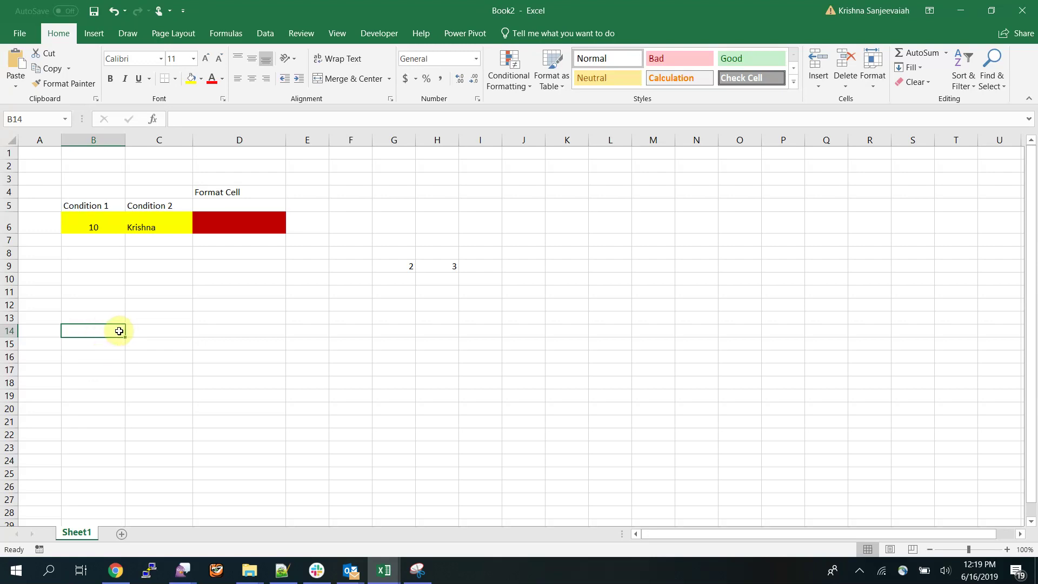
# Enter 1, 2 and 3 in A14, A16 and A18, then choose Clear Rules under Conditional Formatting
pyautogui.press('Left')
pyautogui.write('1')
pyautogui.press('Return')
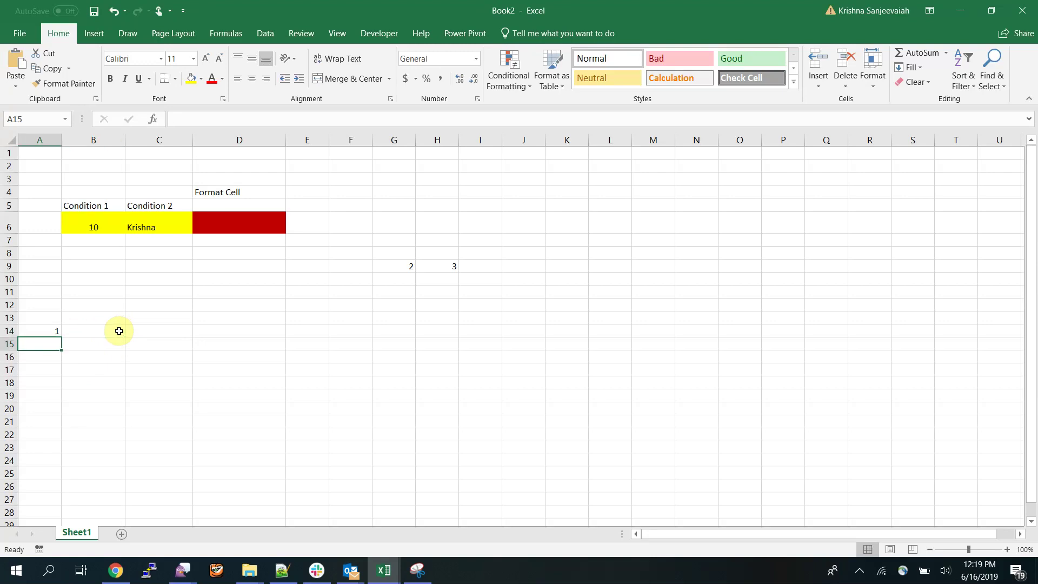
pyautogui.press('Return')
pyautogui.write('2')
pyautogui.press('Return')
pyautogui.press('Return')
pyautogui.write('3')
pyautogui.press('Up')
pyautogui.press('Up')
pyautogui.press('Up')
pyautogui.press('Up')
pyautogui.press('Right')
pyautogui.press('Right')
pyautogui.press('Right')
pyautogui.press('Left')
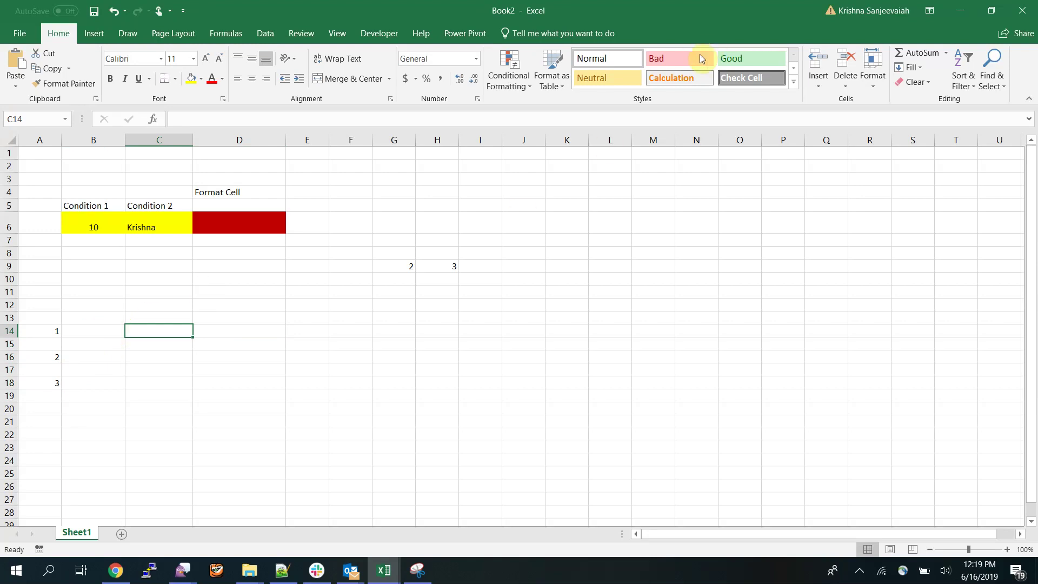
pyautogui.click(516, 80)
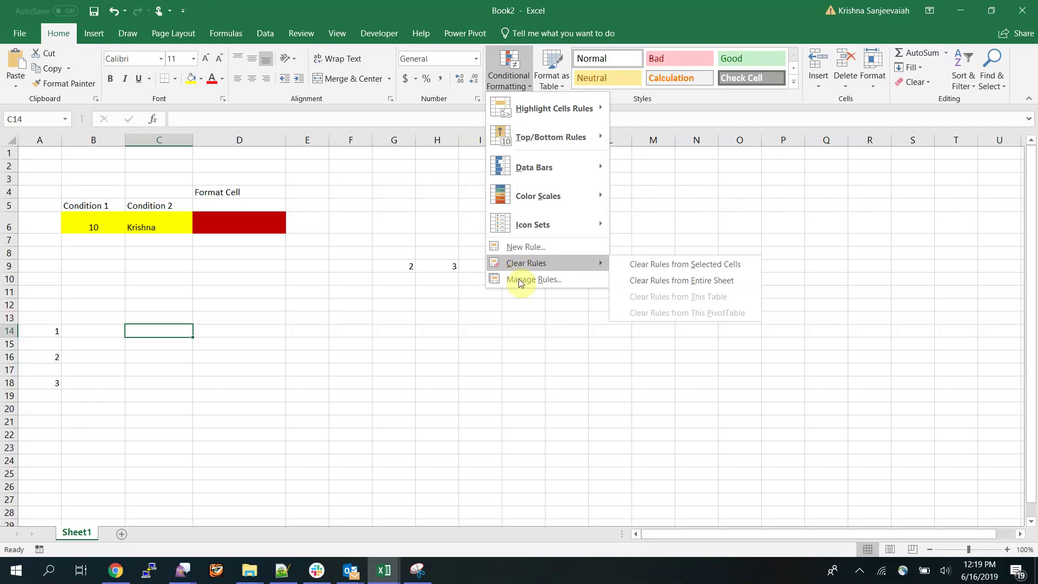
pyautogui.click(569, 263)
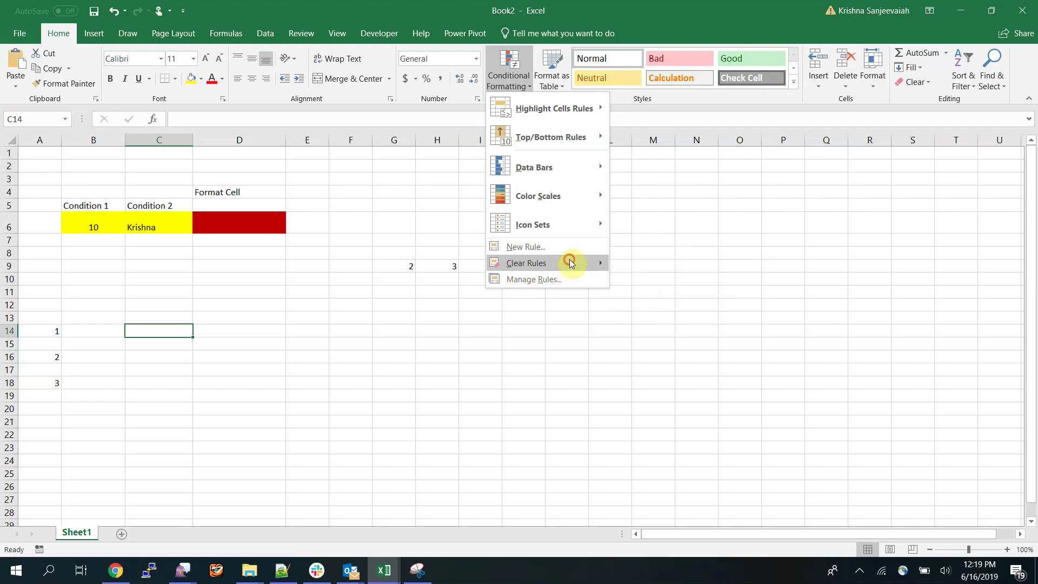
# Clear rules from the entire sheet and add a C14 rule filling red when equal to 10
pyautogui.click(655, 280)
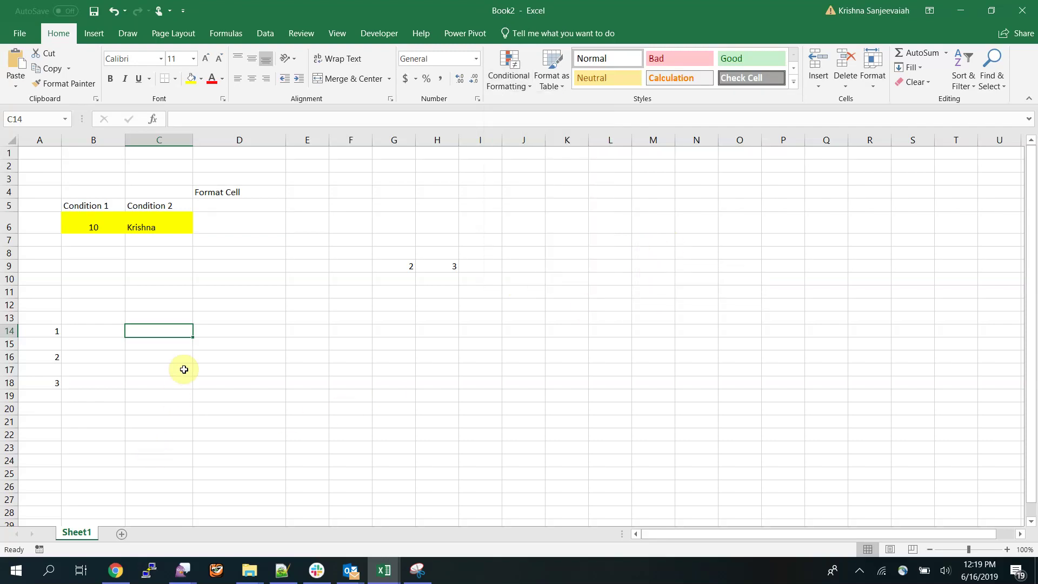
pyautogui.click(509, 68)
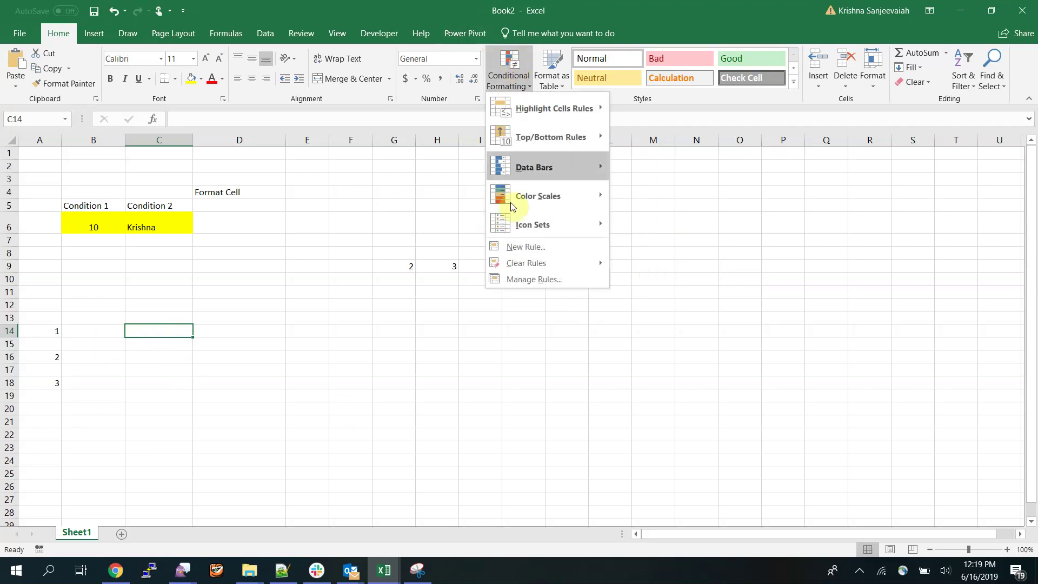
pyautogui.click(524, 247)
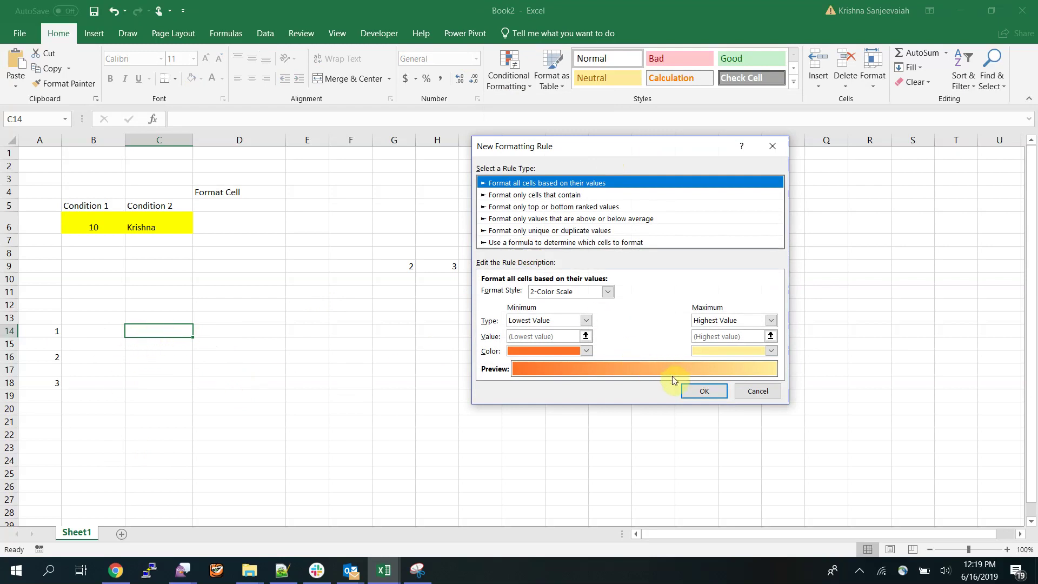
pyautogui.click(565, 195)
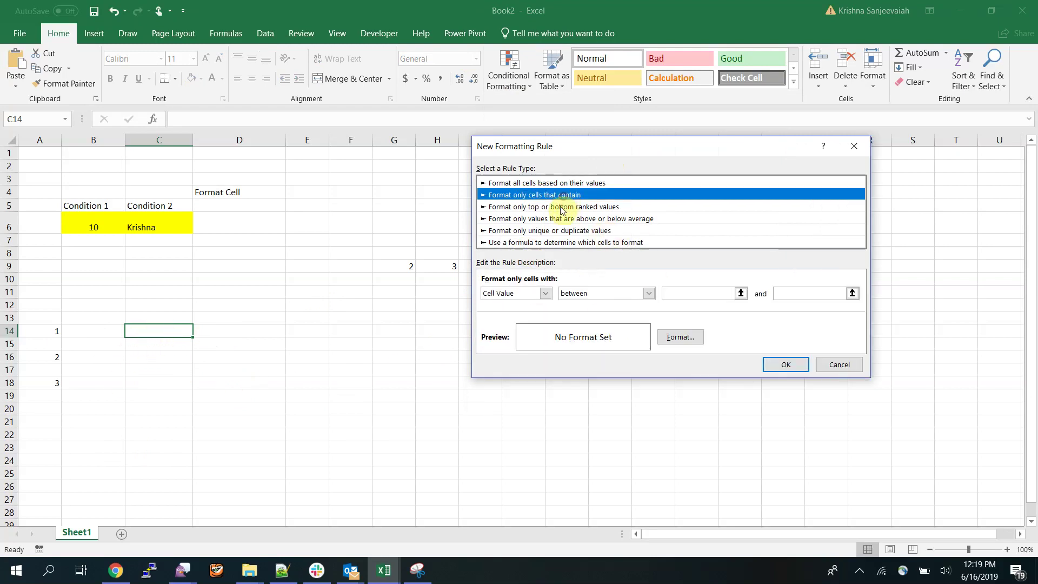
pyautogui.click(564, 207)
pyautogui.click(564, 194)
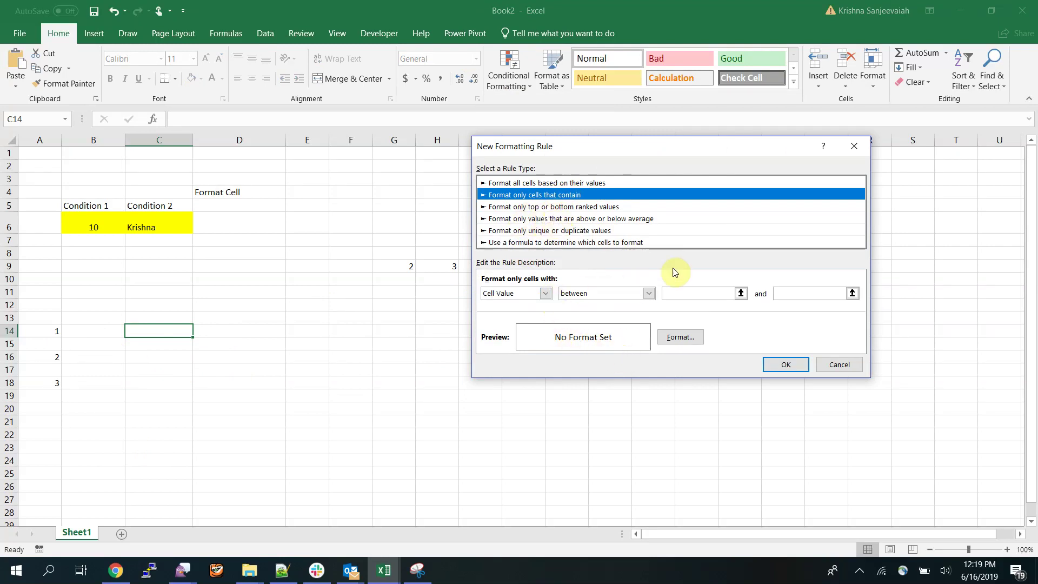
pyautogui.click(649, 293)
pyautogui.click(600, 325)
pyautogui.click(719, 295)
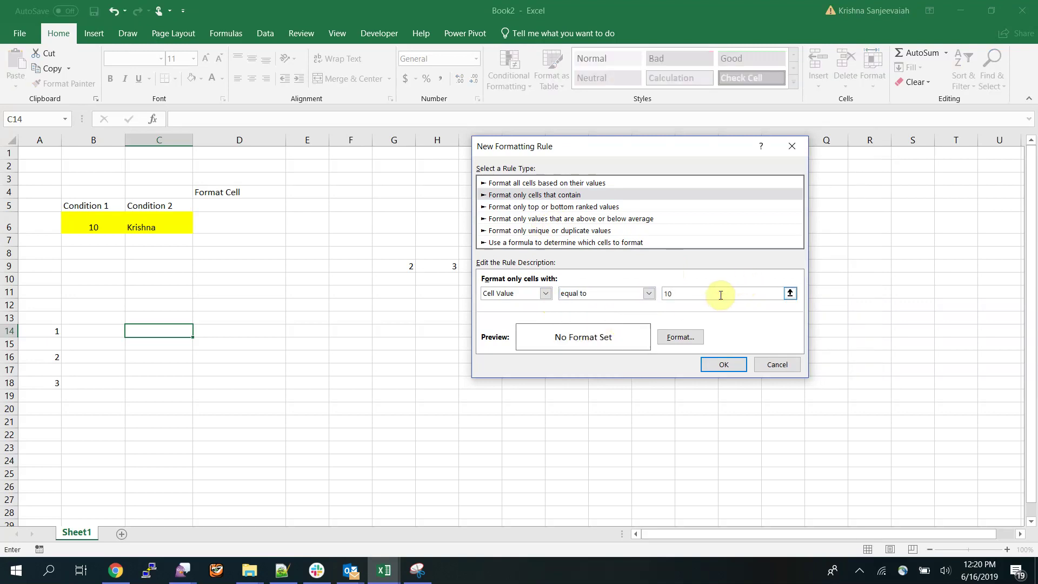
pyautogui.click(680, 337)
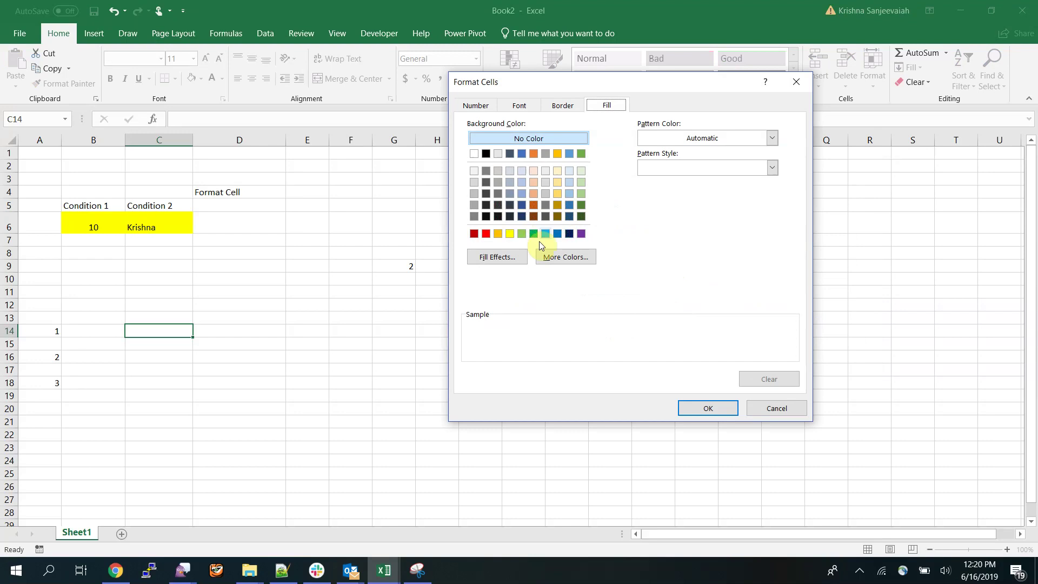
pyautogui.click(485, 234)
pyautogui.click(696, 408)
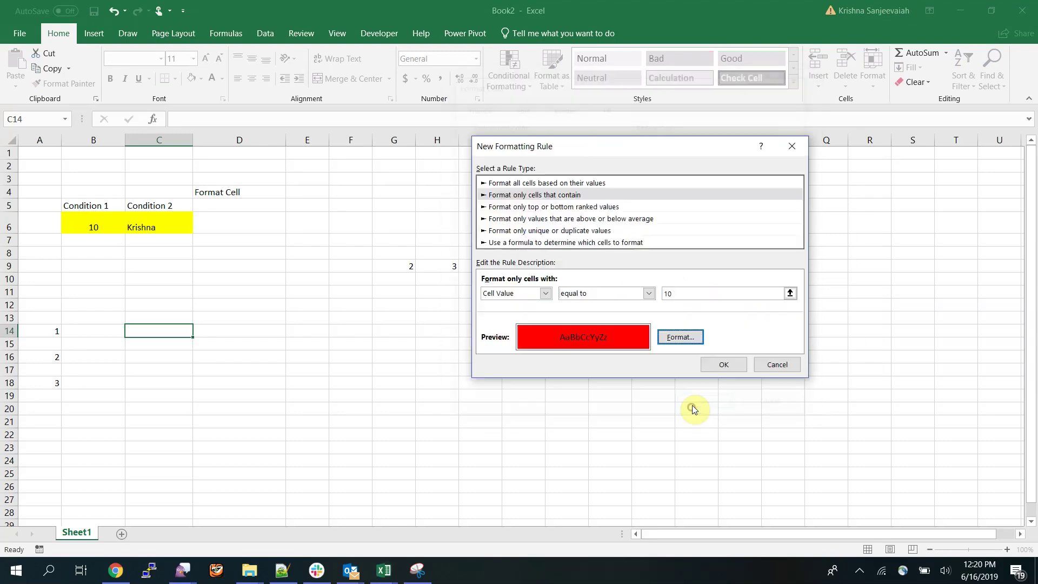
pyautogui.click(719, 367)
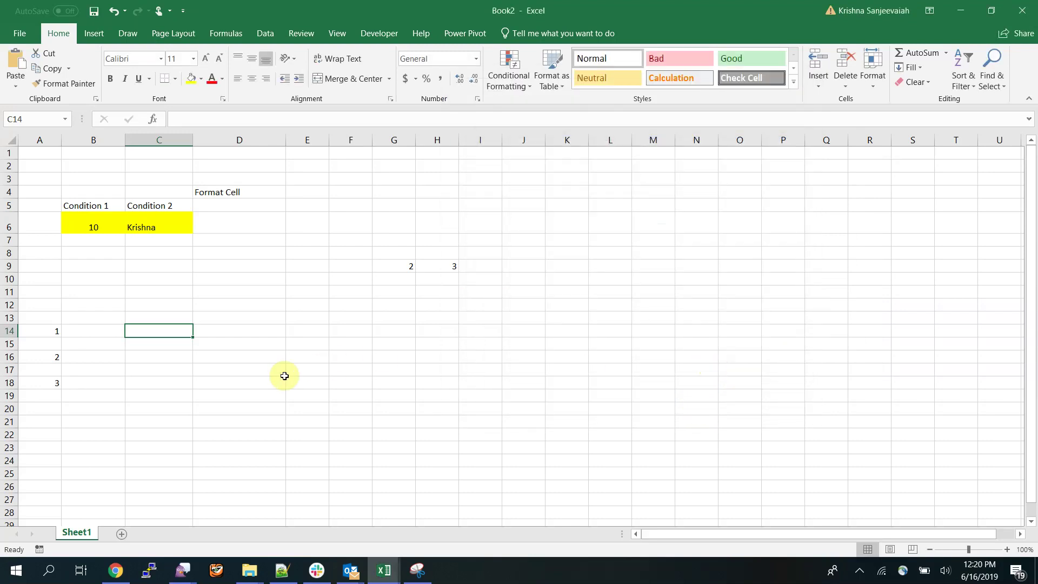
# Enter 10 in C14 and check that it shows the red fill
pyautogui.write('120')
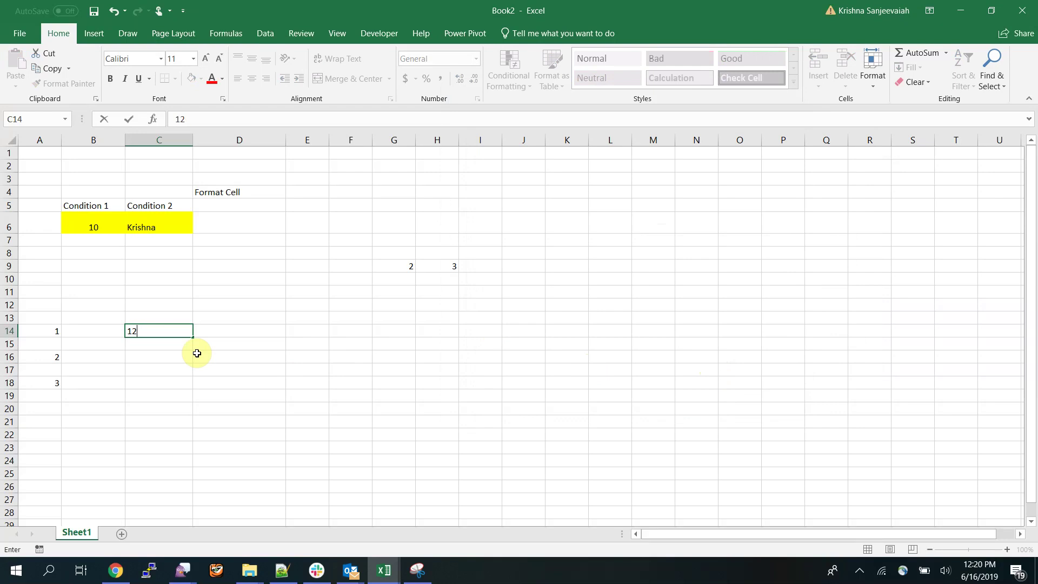
pyautogui.press('Return')
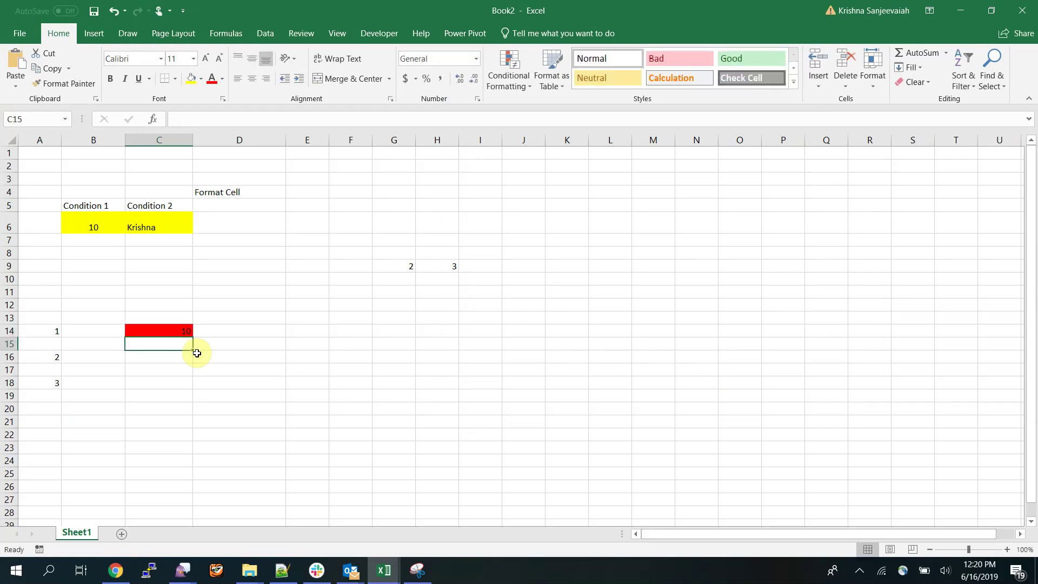
pyautogui.press('Return')
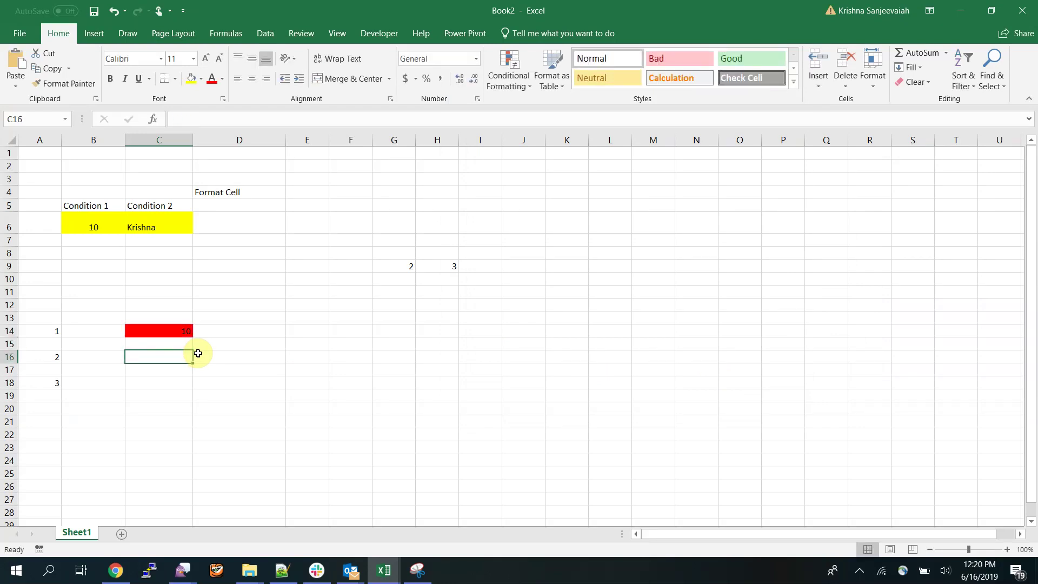
pyautogui.click(166, 333)
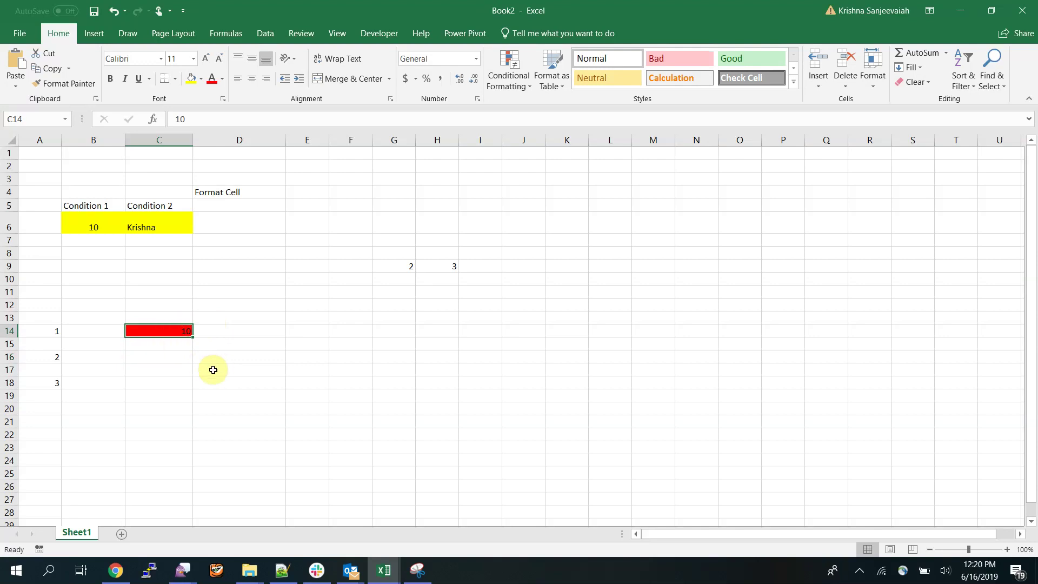
pyautogui.click(151, 357)
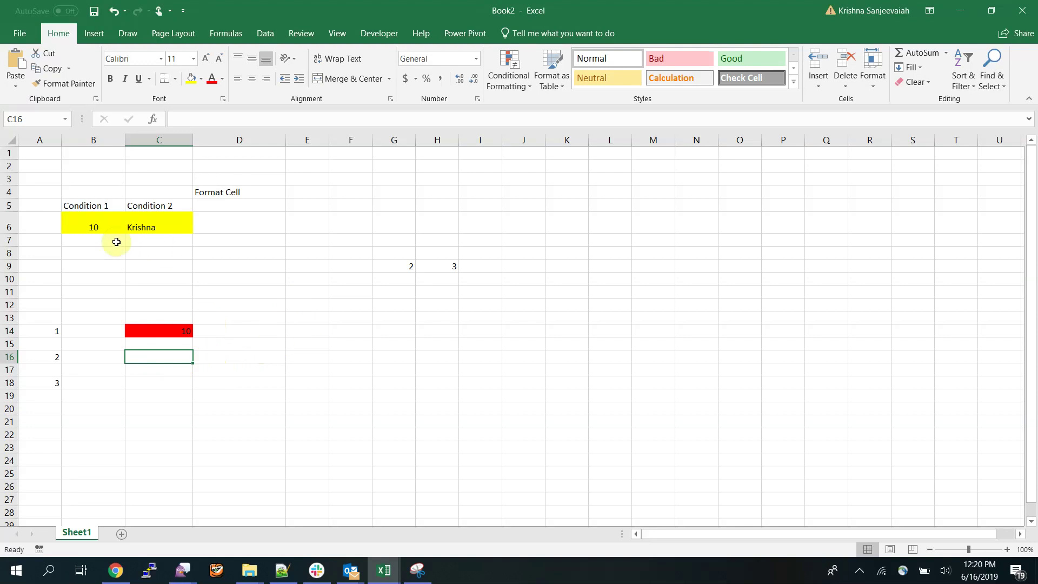
# Select C16 and start a new conditional formatting rule for it
pyautogui.click(54, 355)
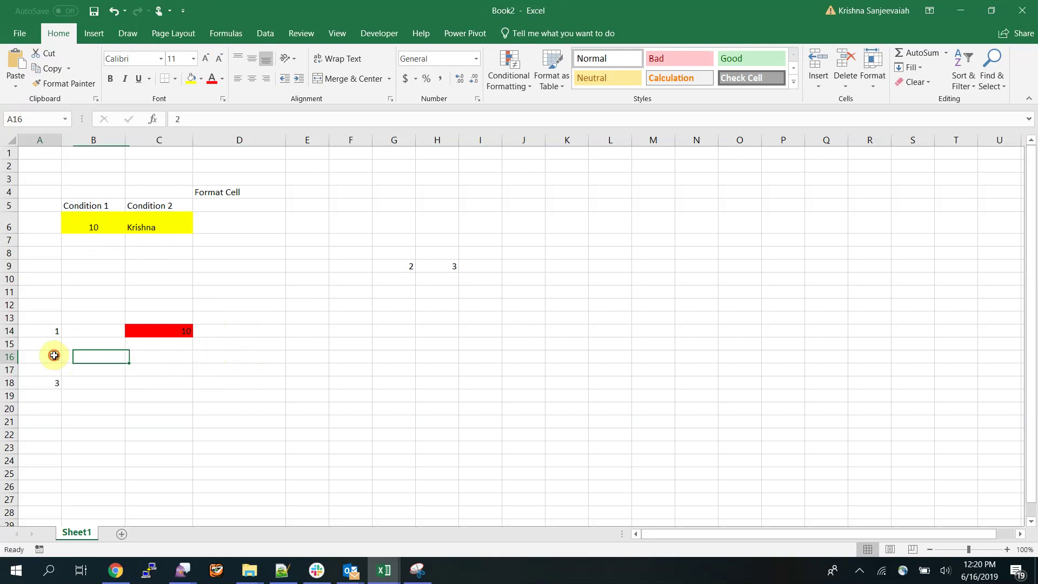
pyautogui.click(164, 355)
pyautogui.click(100, 356)
pyautogui.click(149, 355)
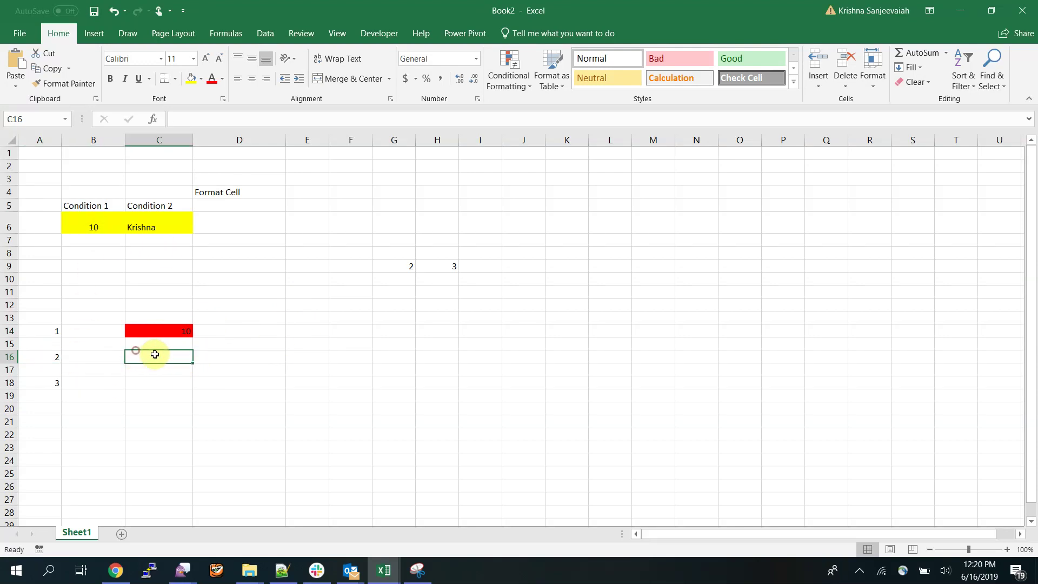
pyautogui.click(511, 71)
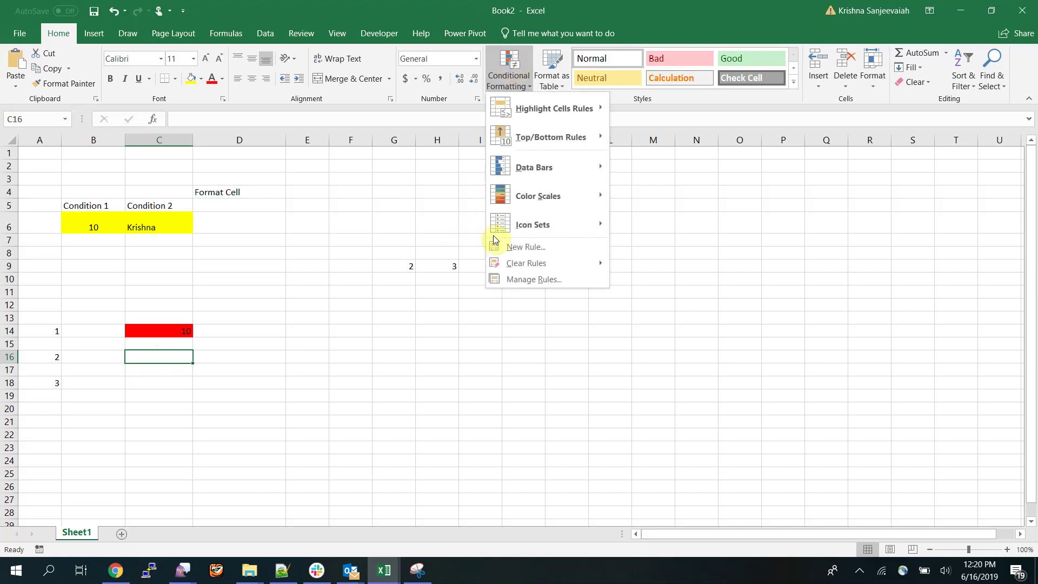
pyautogui.click(515, 247)
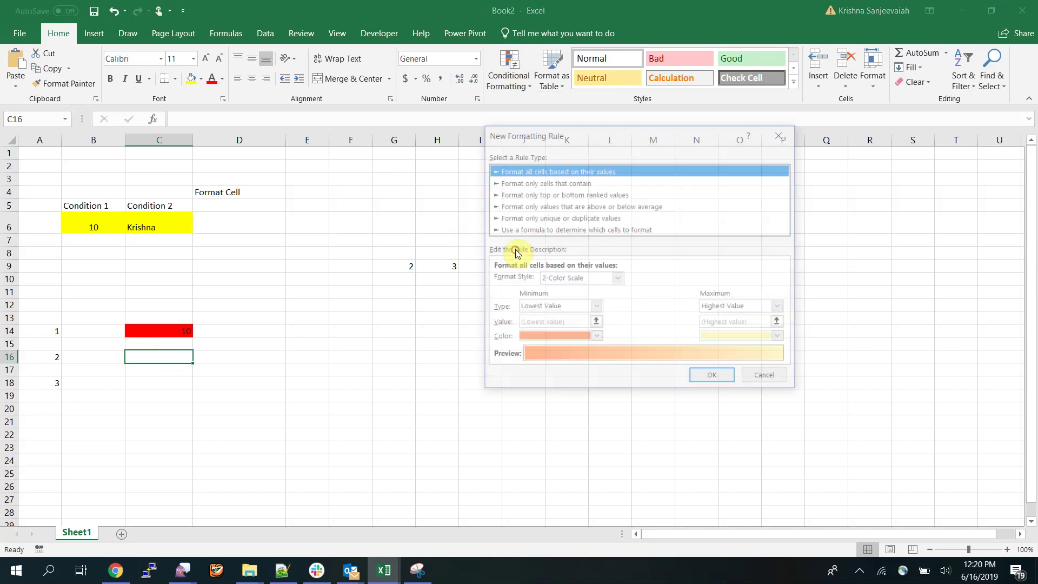
# Make it a formula rule =$B$16=10 with a green fill and save it
pyautogui.click(595, 231)
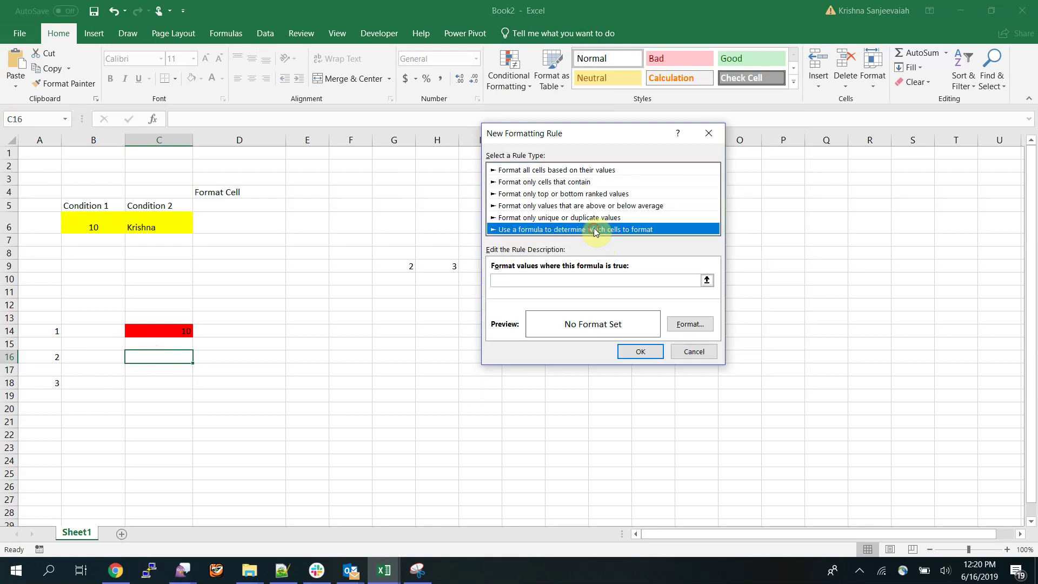
pyautogui.click(502, 279)
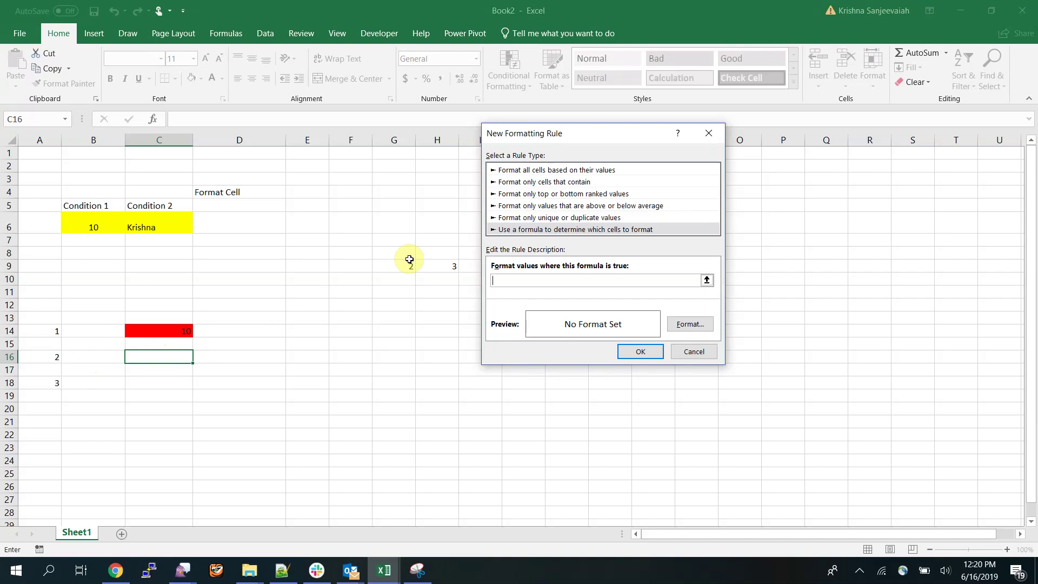
pyautogui.click(706, 280)
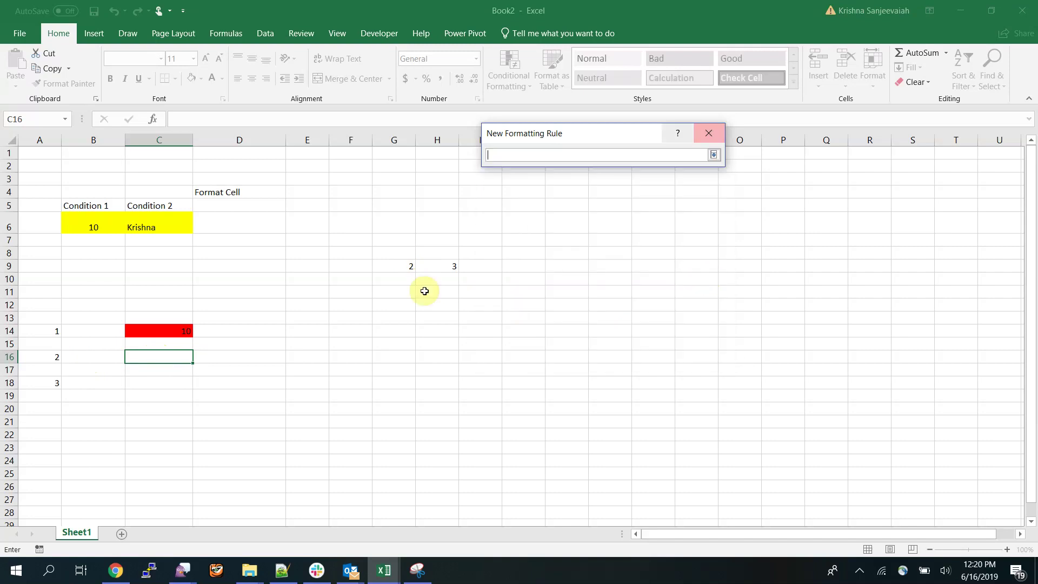
pyautogui.click(102, 354)
pyautogui.write('=')
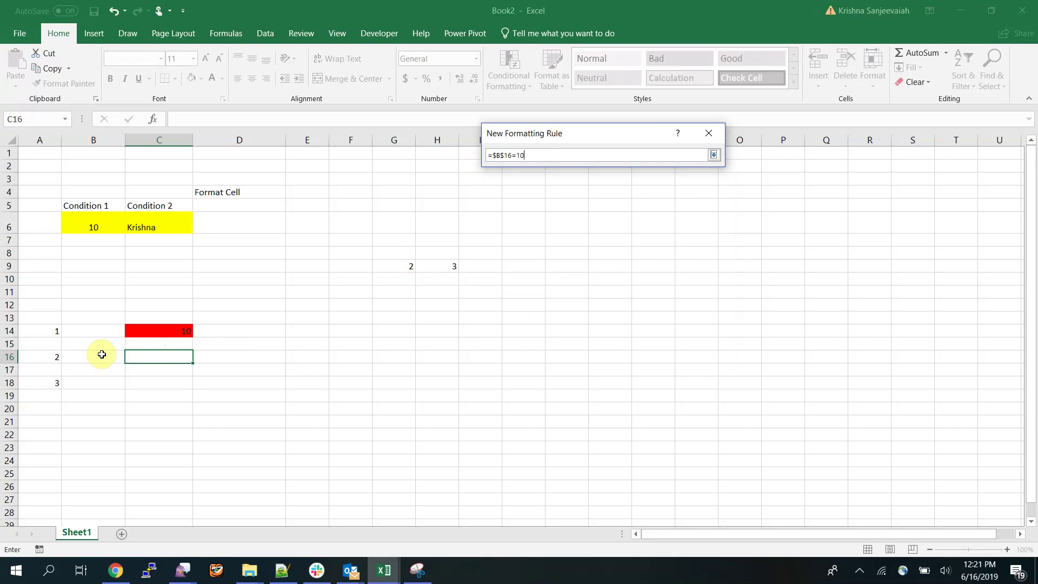
pyautogui.click(714, 155)
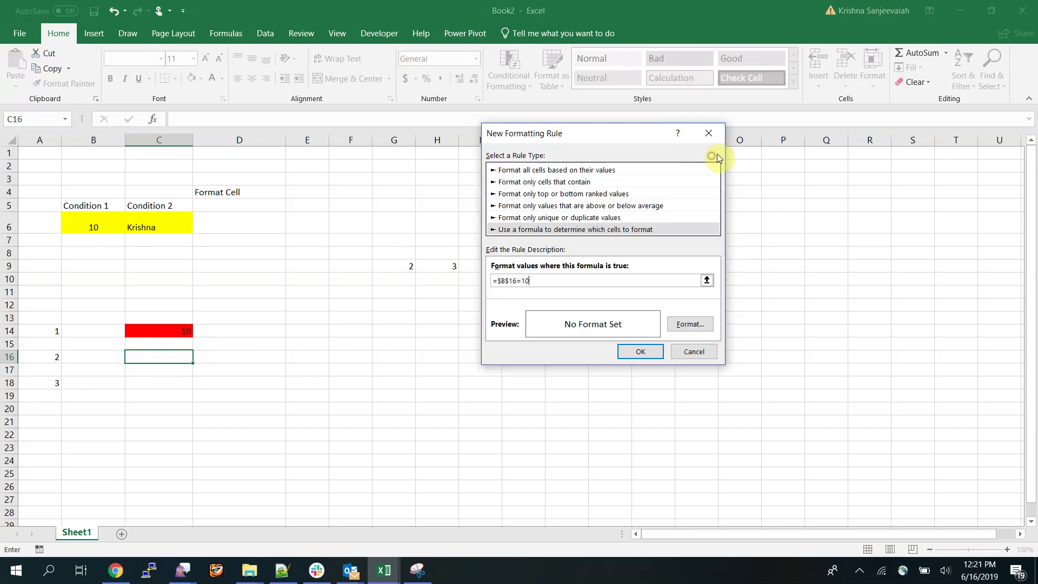
pyautogui.click(686, 324)
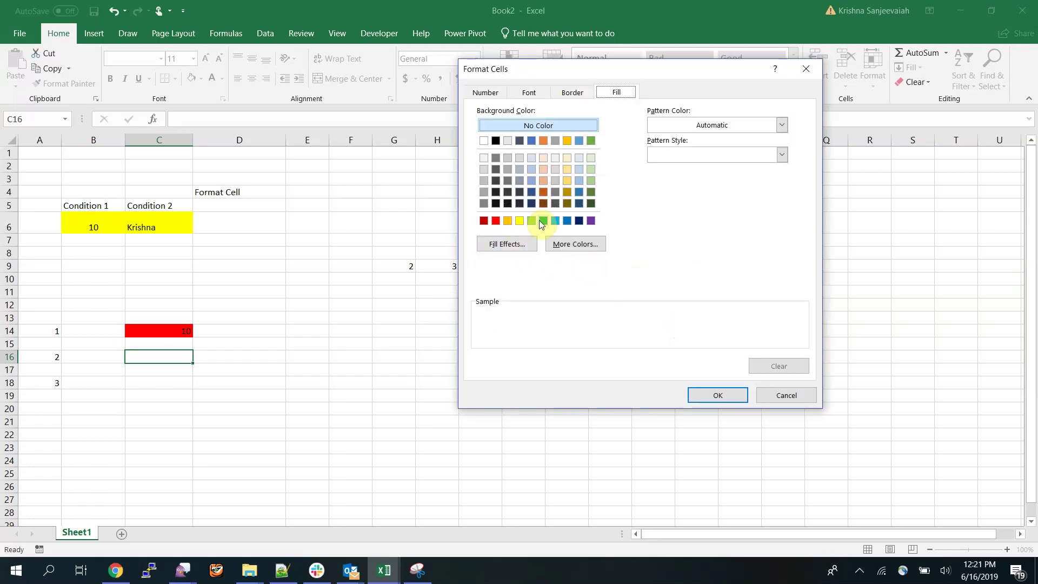
pyautogui.click(542, 221)
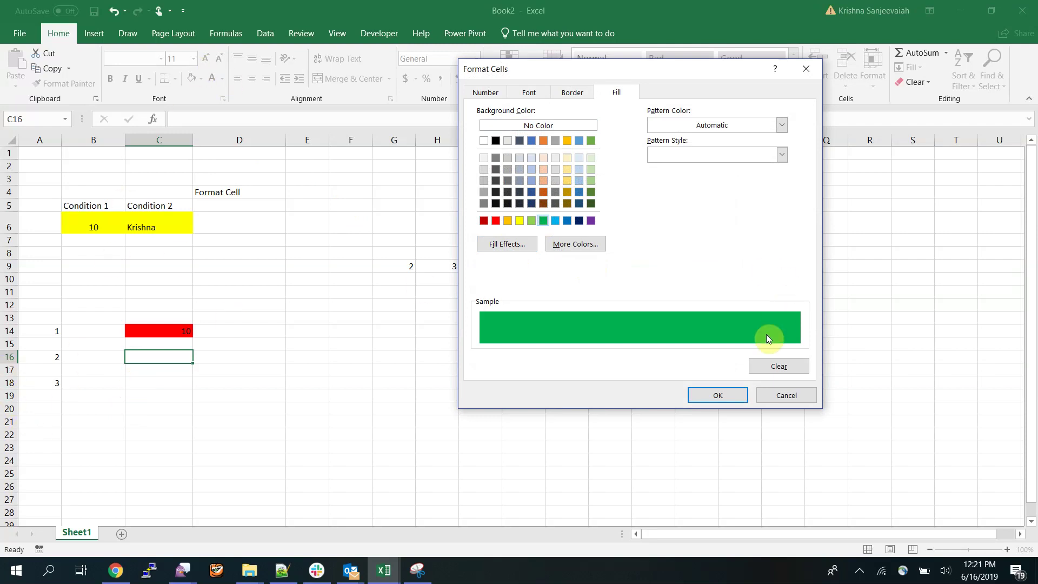
pyautogui.click(718, 395)
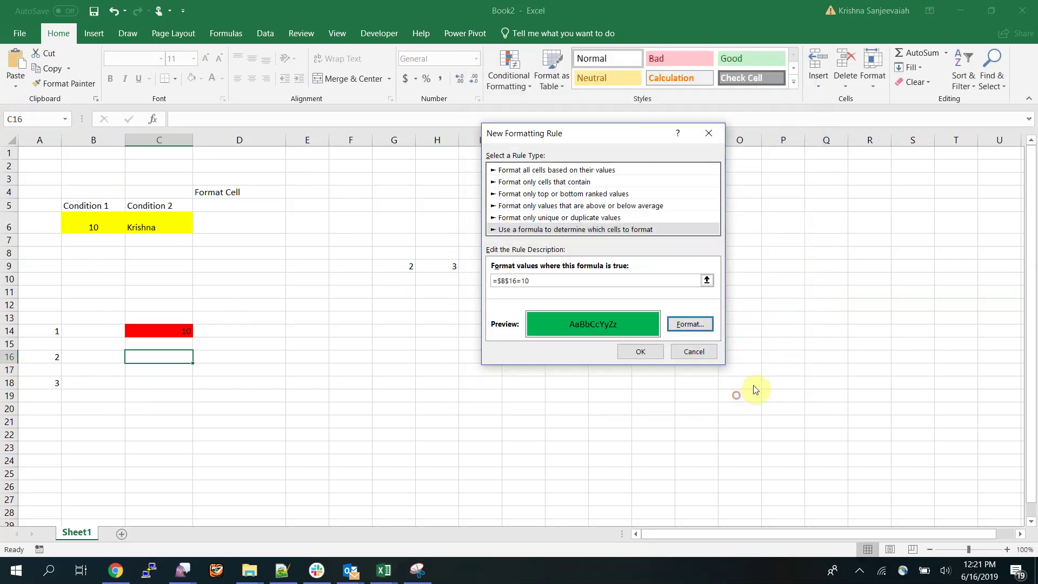
pyautogui.click(644, 354)
# Type 10 into B16 and confirm C16 turns green
pyautogui.click(106, 356)
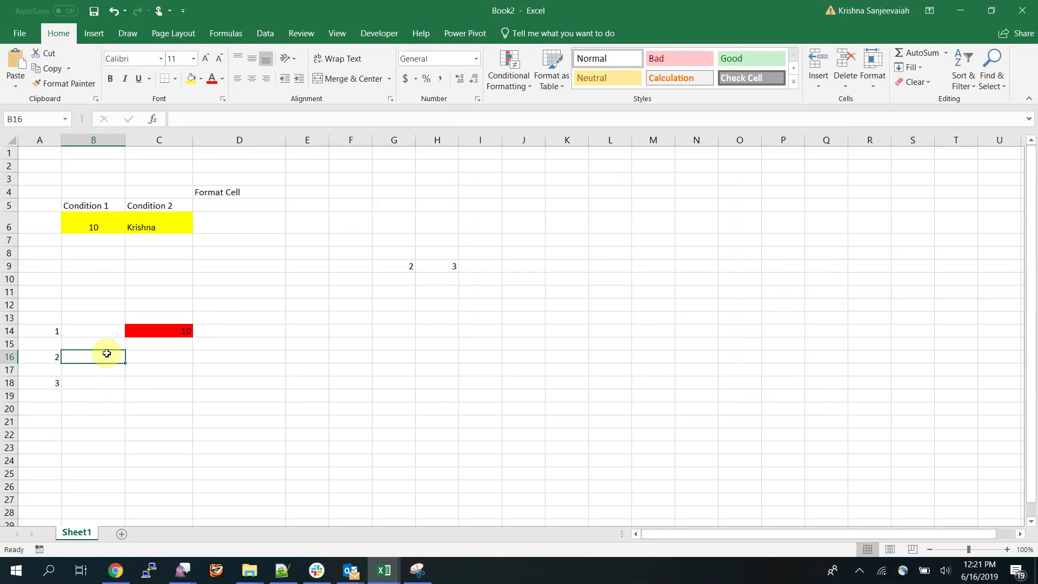
pyautogui.write('10')
pyautogui.press('Return')
pyautogui.press('Up')
pyautogui.press('Right')
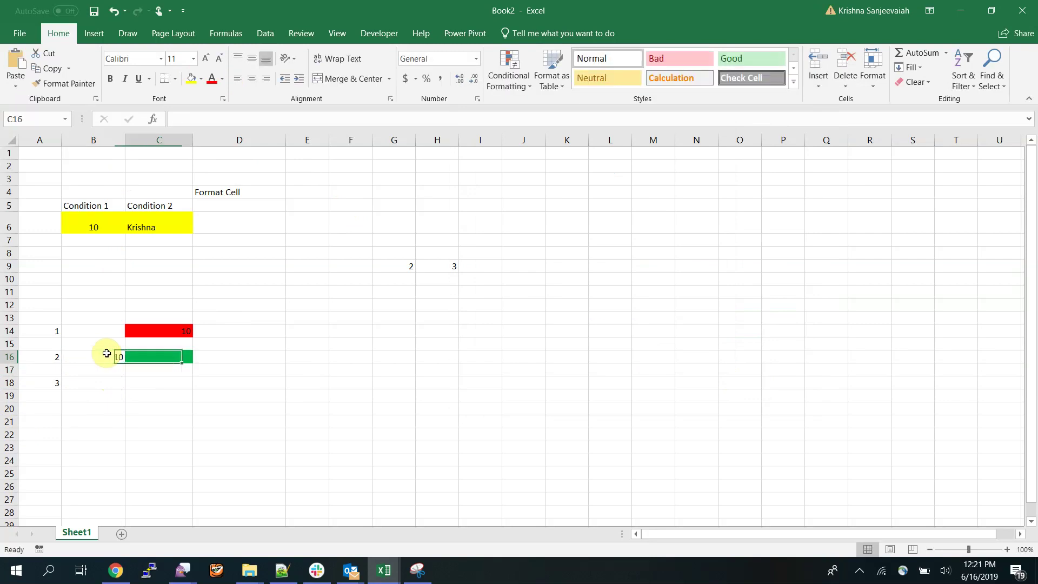
pyautogui.press('Down')
pyautogui.press('Down')
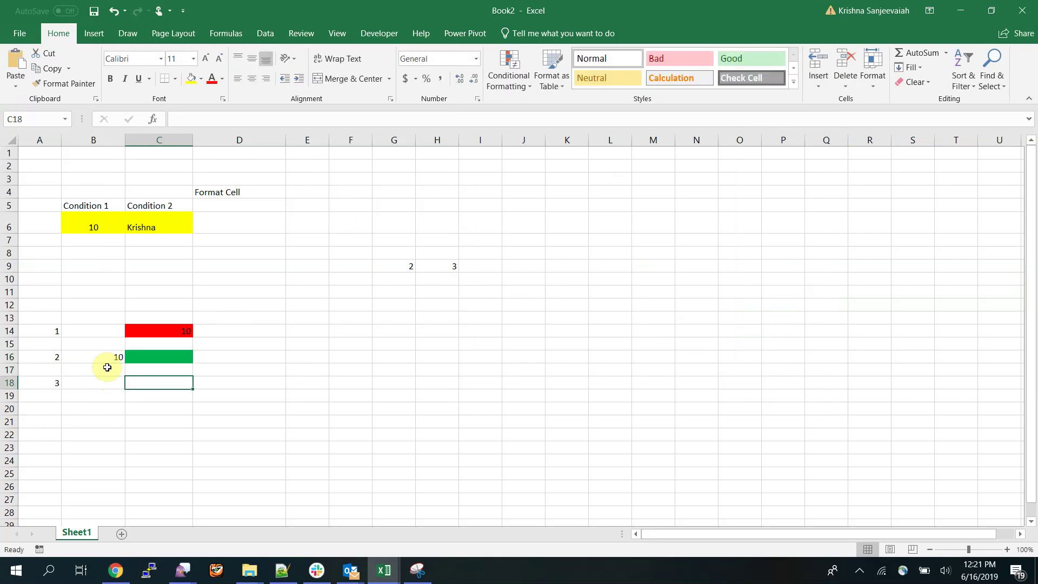
pyautogui.click(106, 354)
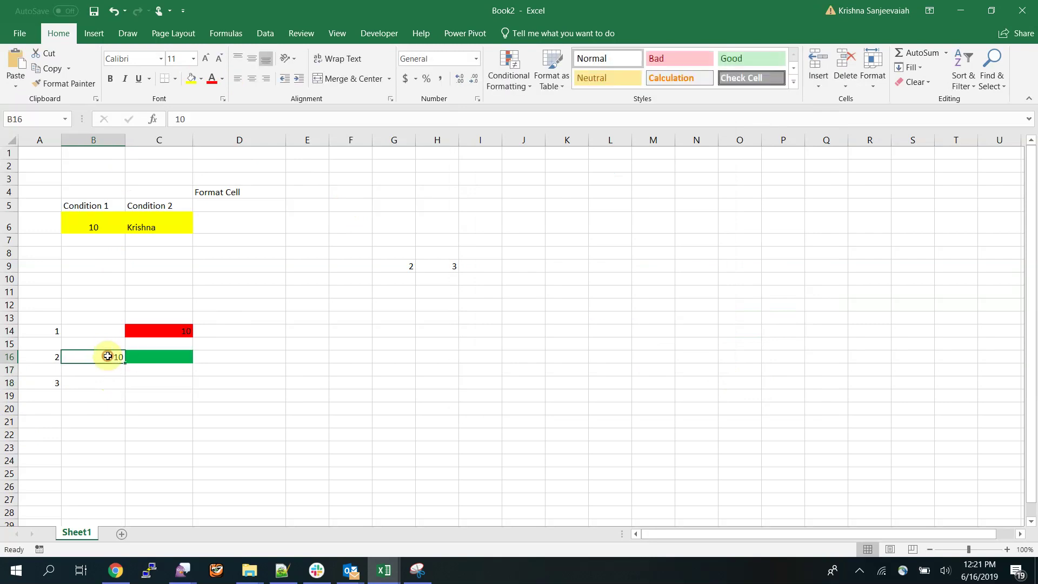
pyautogui.click(165, 356)
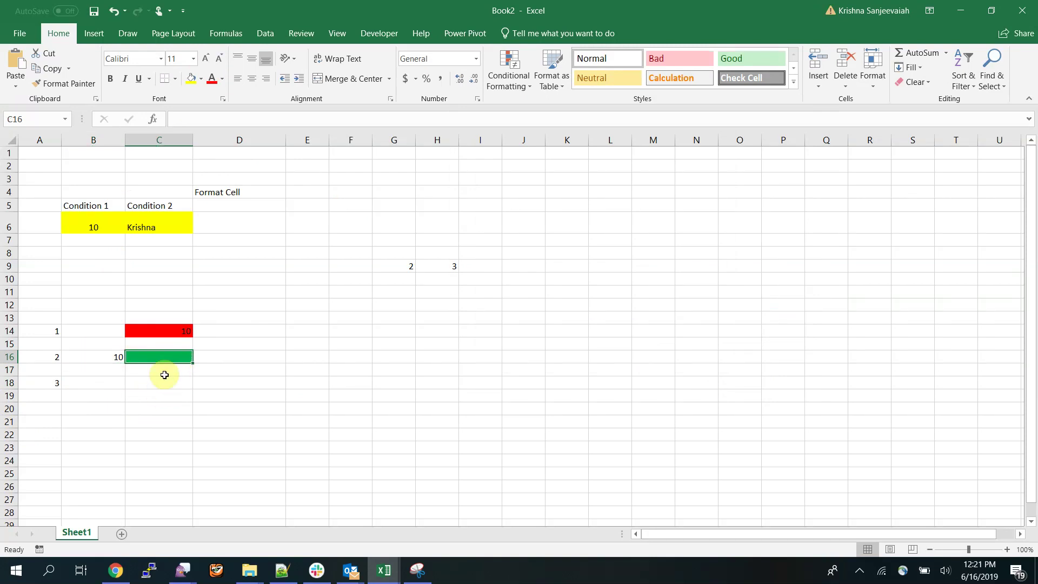
pyautogui.click(137, 380)
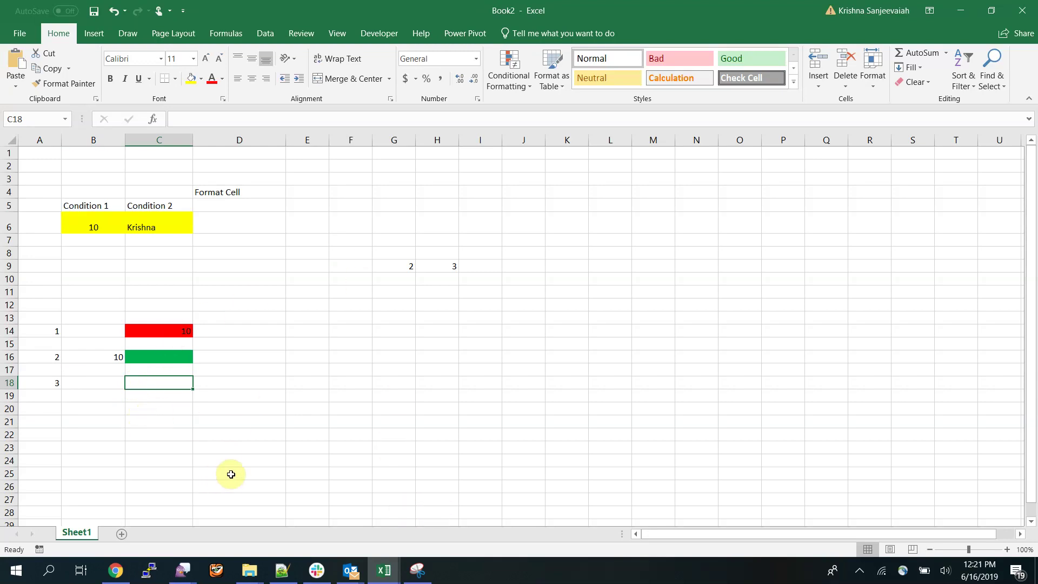
pyautogui.moveTo(206, 326); pyautogui.dragTo(206, 354)
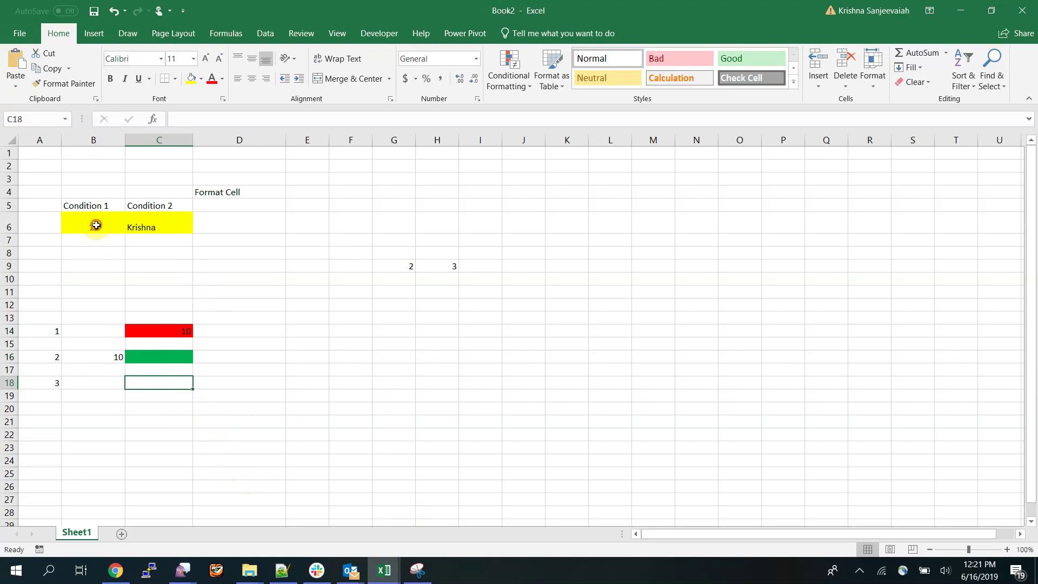
pyautogui.moveTo(93, 226); pyautogui.dragTo(162, 226)
pyautogui.click(279, 380)
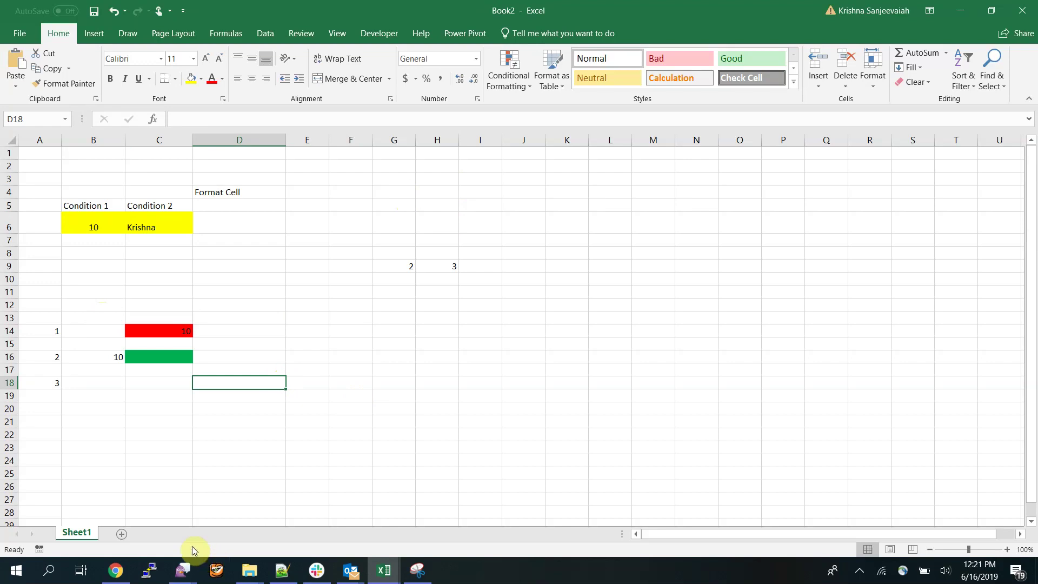
pyautogui.click(144, 382)
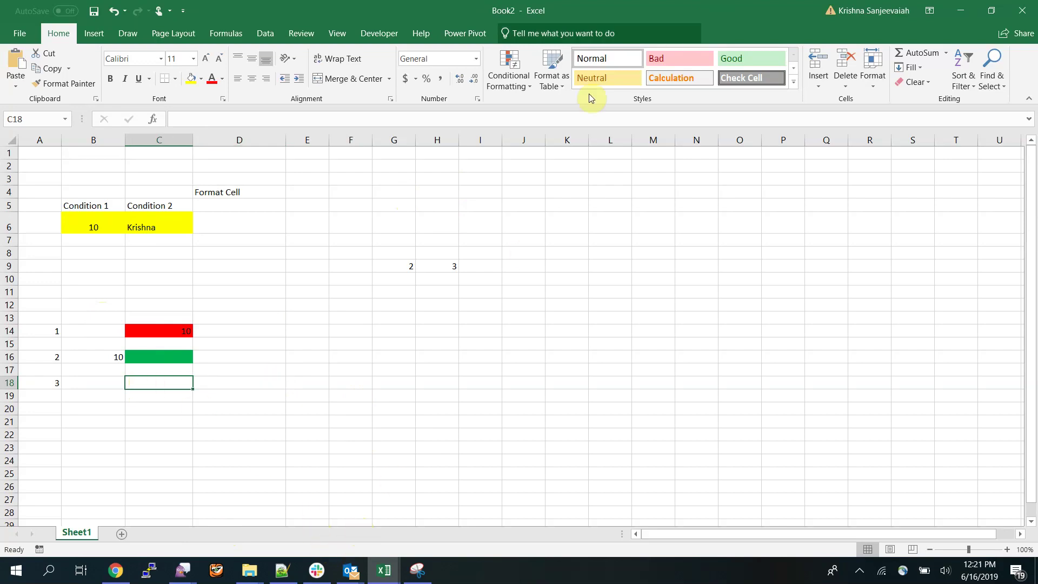
# Start a formula rule for C18: =AND($B$6=10, $C$6 equal to the sample name)
pyautogui.click(512, 74)
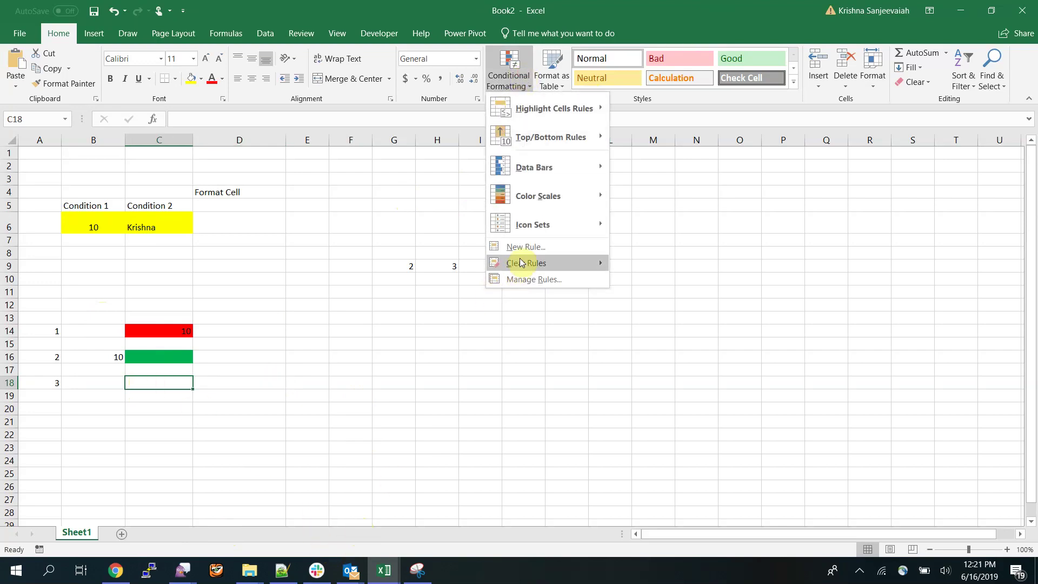
pyautogui.click(528, 244)
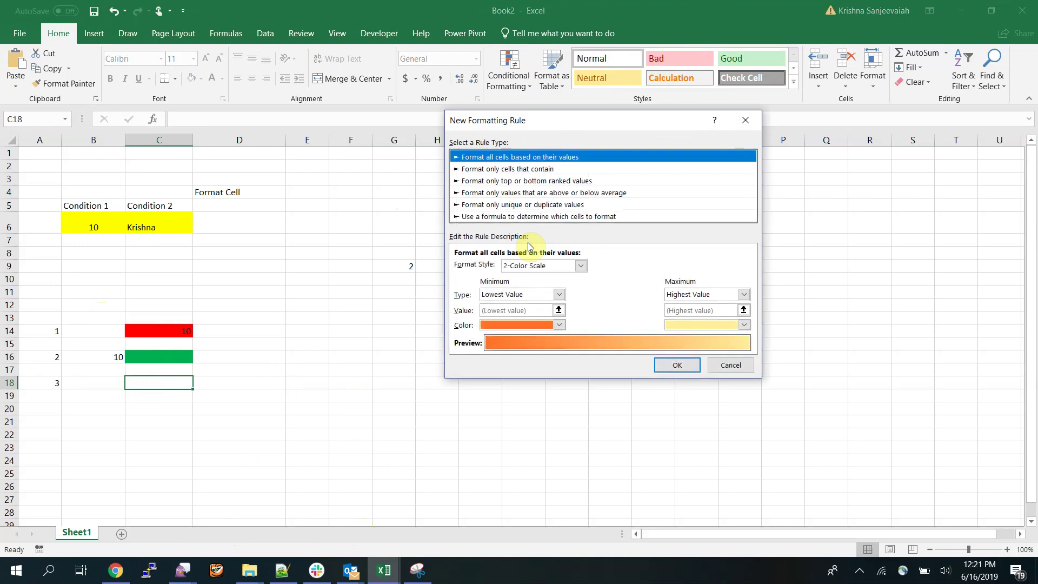
pyautogui.click(539, 217)
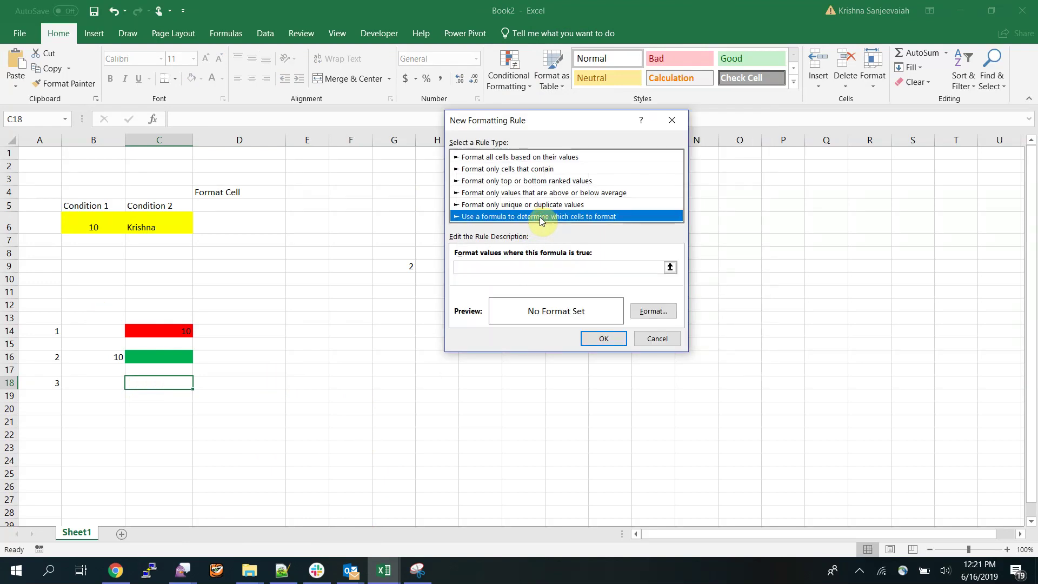
pyautogui.click(519, 266)
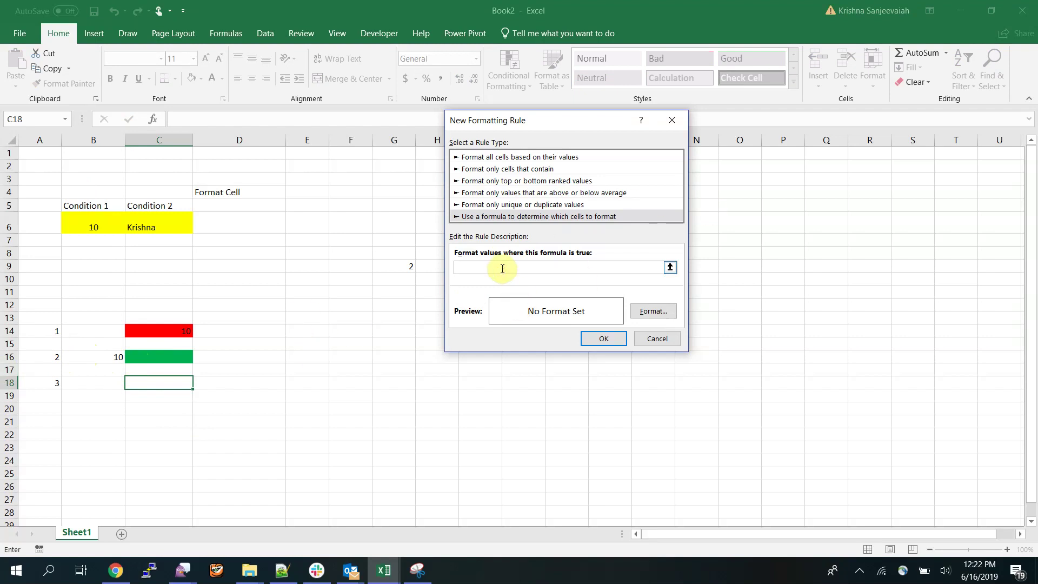
pyautogui.write('=AND(')
pyautogui.click(102, 223)
pyautogui.write('=10,')
pyautogui.click(139, 227)
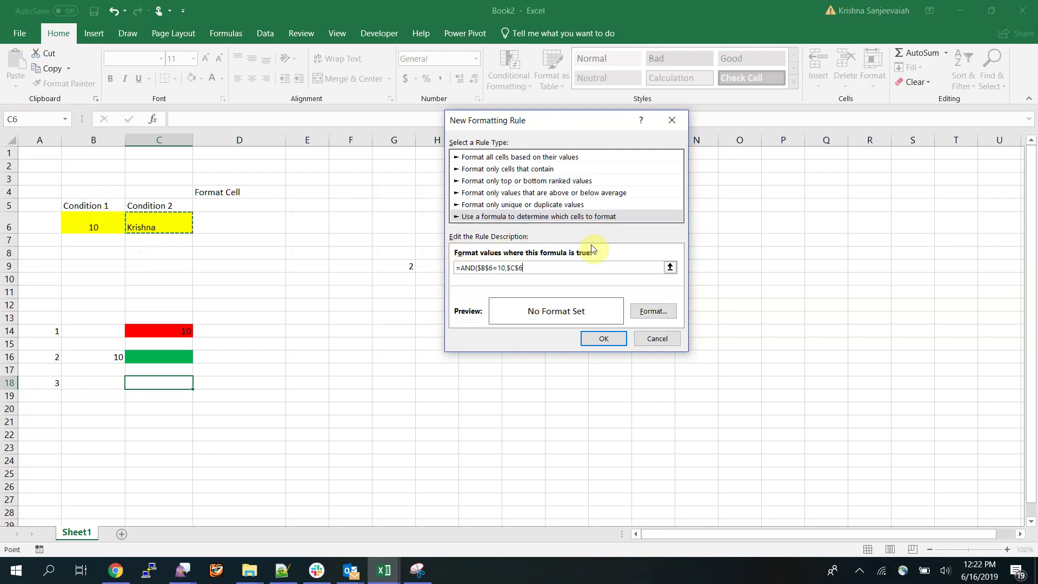
pyautogui.write('="Krishna")')
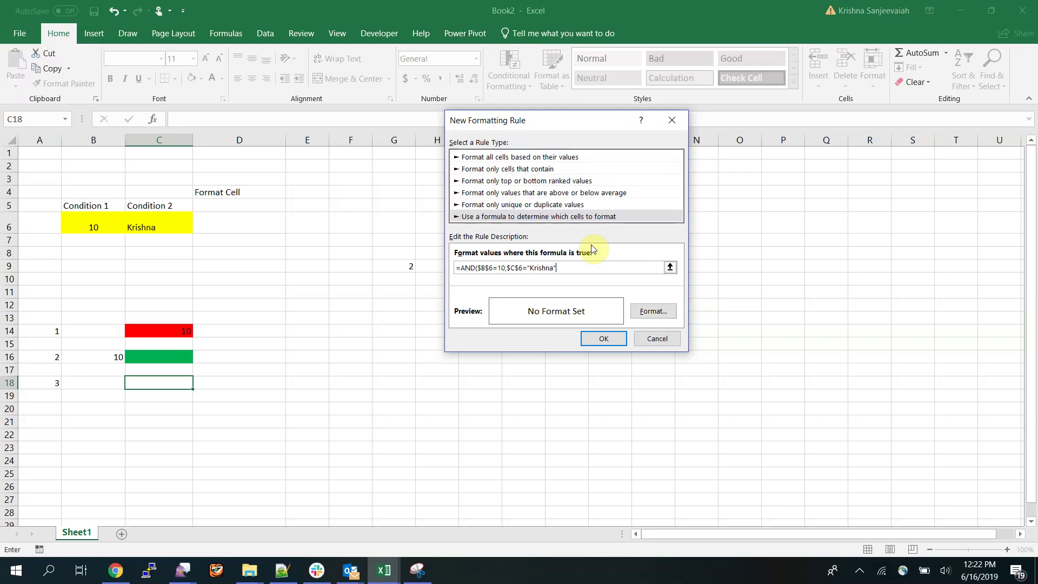
pyautogui.write('+')
# Remove stray characters from the formula, give the rule a dark blue fill, and save it
pyautogui.press('Left')
pyautogui.press('F2')
pyautogui.press('BackSpace')
pyautogui.press('BackSpace')
pyautogui.press('BackSpace')
pyautogui.press('BackSpace')
pyautogui.press('BackSpace')
pyautogui.press('BackSpace')
pyautogui.press('BackSpace')
pyautogui.write('+')
pyautogui.press('Left')
pyautogui.press('F2')
pyautogui.press('BackSpace')
pyautogui.press('BackSpace')
pyautogui.press('BackSpace')
pyautogui.press('BackSpace')
pyautogui.click(655, 312)
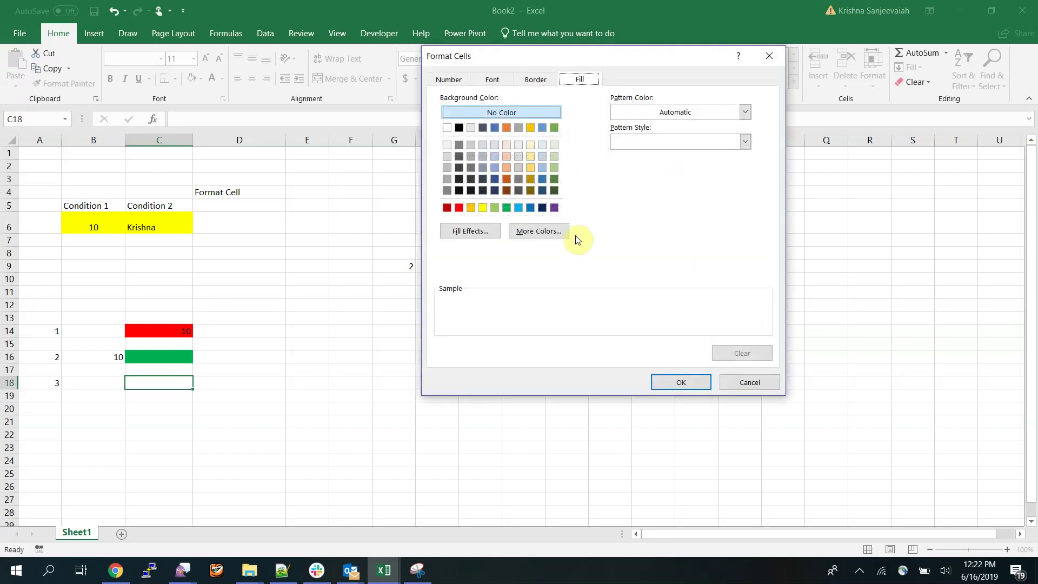
pyautogui.click(541, 208)
pyautogui.click(701, 382)
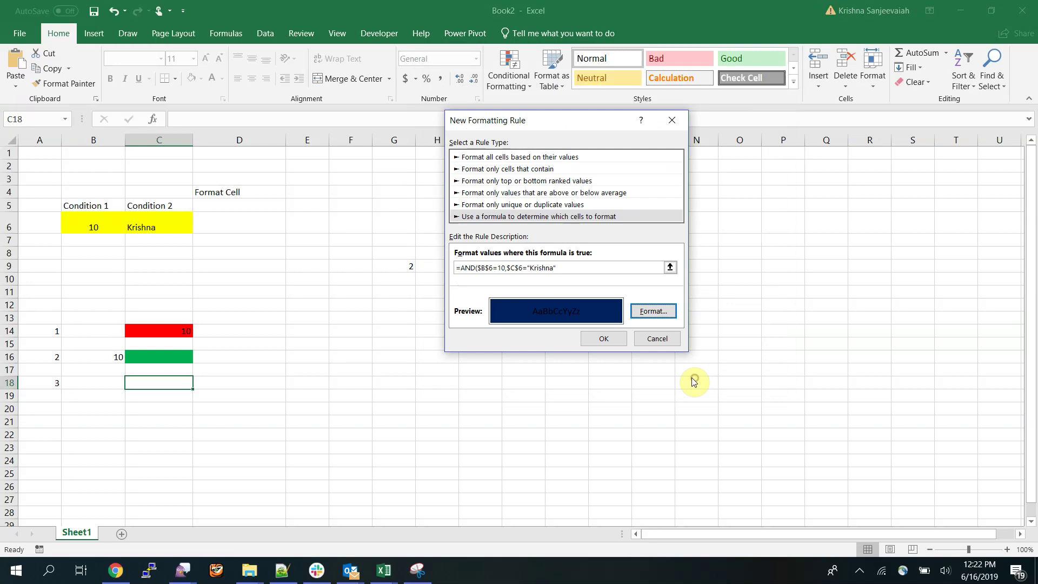
pyautogui.click(605, 341)
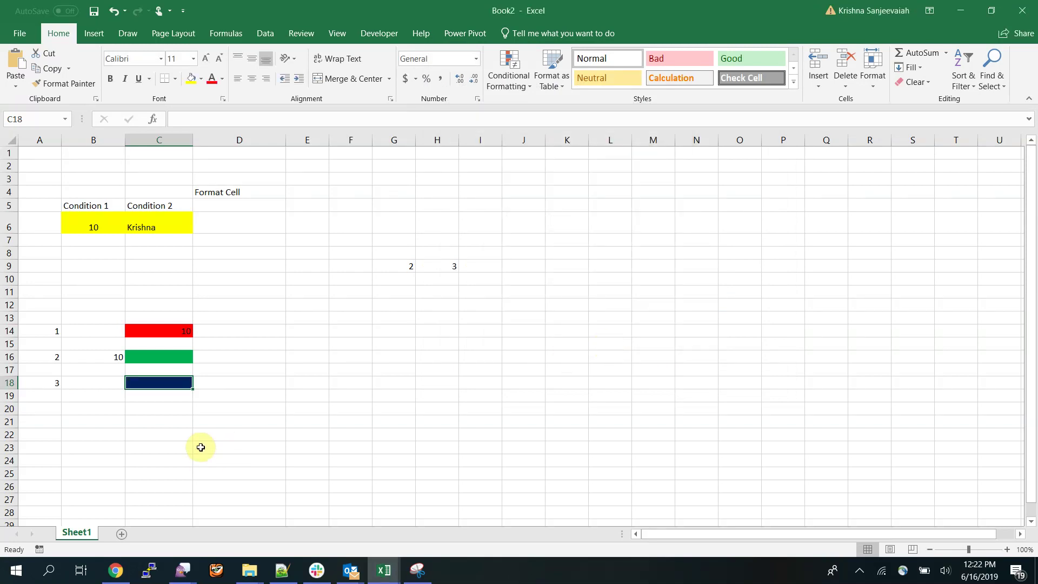
pyautogui.click(110, 229)
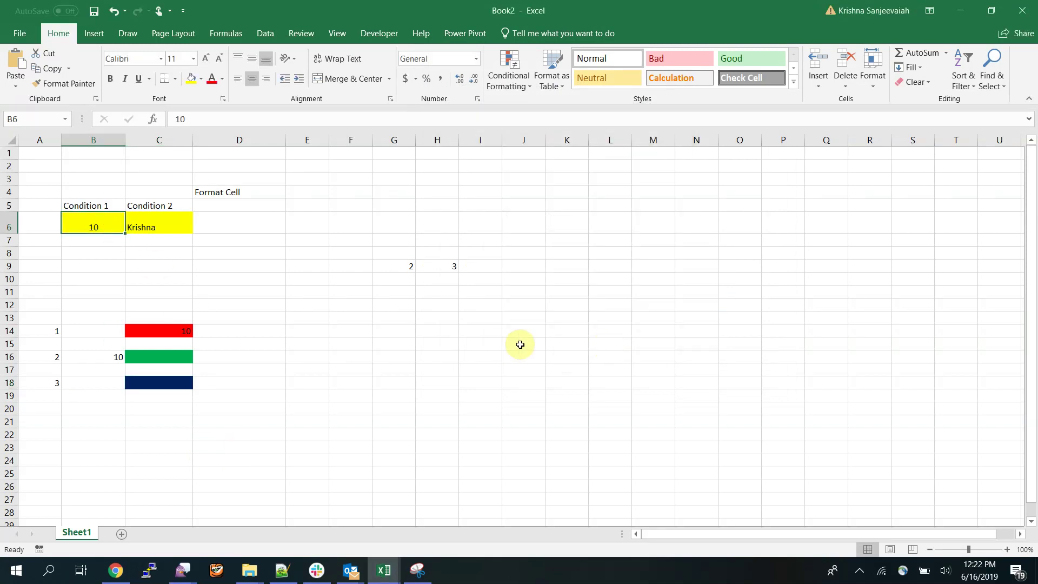
pyautogui.write('1')
pyautogui.press('Return')
pyautogui.press('Up')
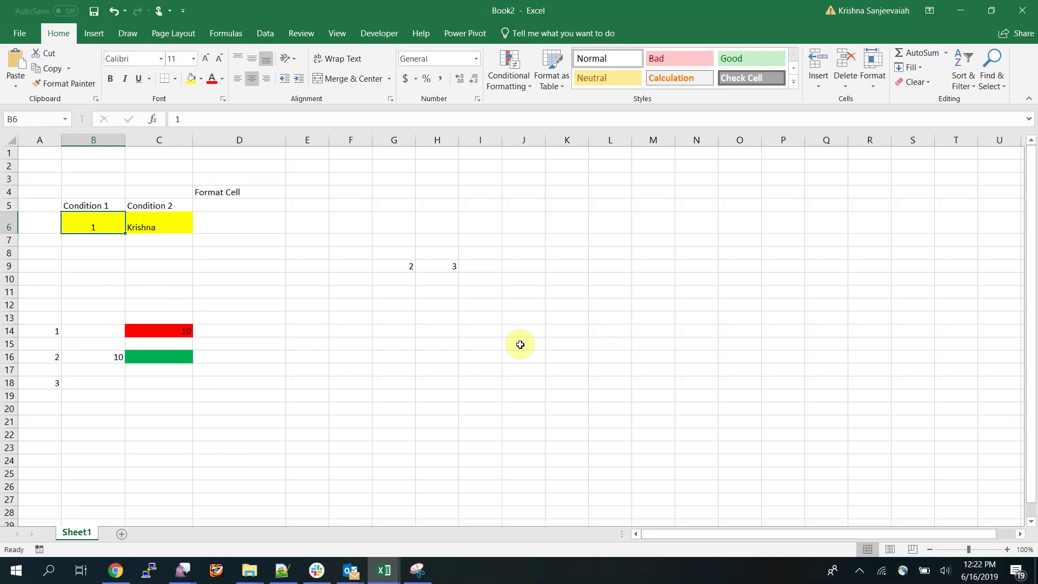
pyautogui.write('10')
pyautogui.press('Return')
pyautogui.press('Up')
pyautogui.press('Right')
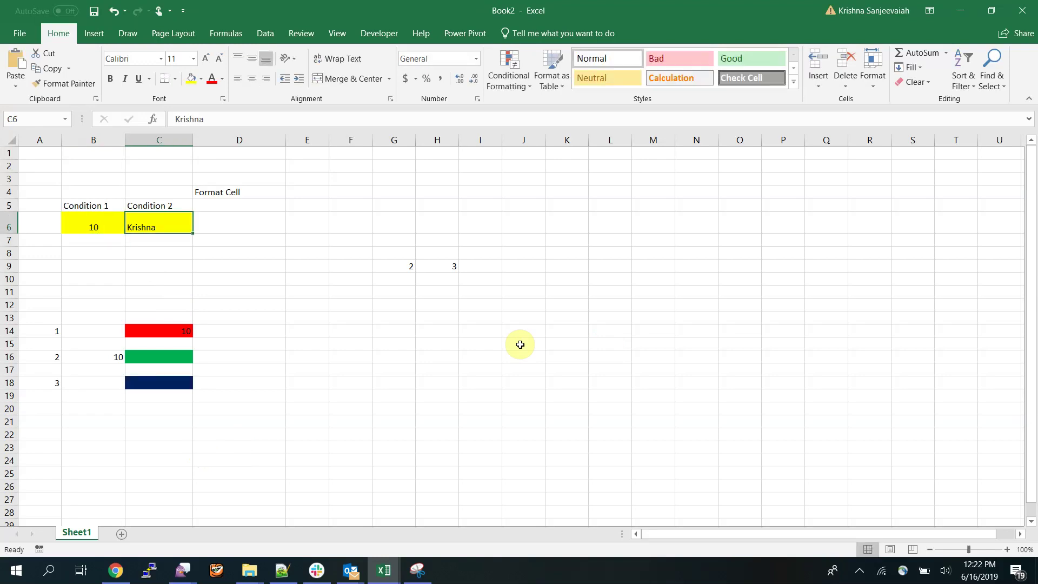
pyautogui.click(223, 121)
pyautogui.press('Return')
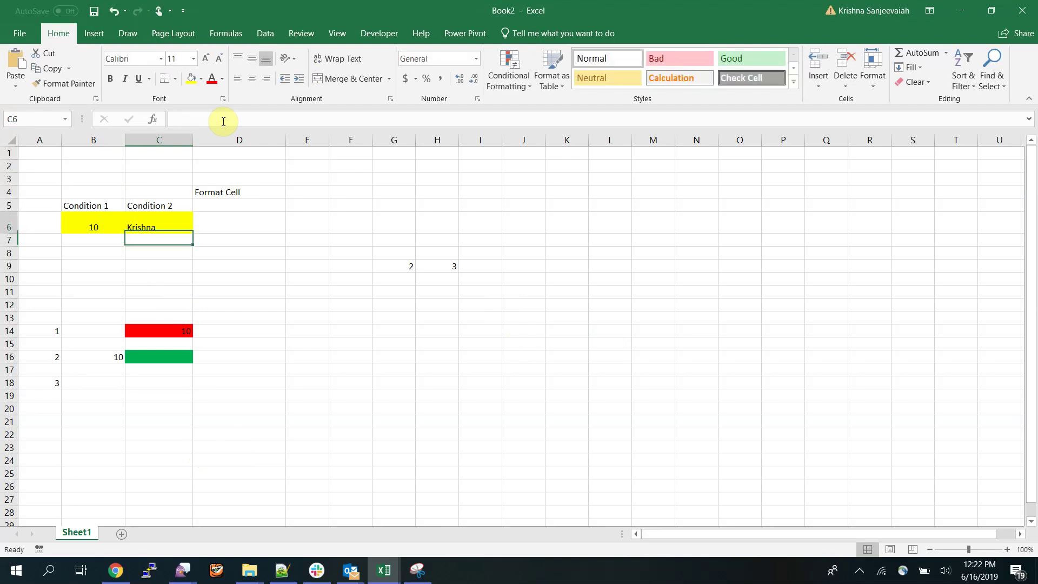
pyautogui.press('Up')
pyautogui.click(223, 121)
pyautogui.press('Return')
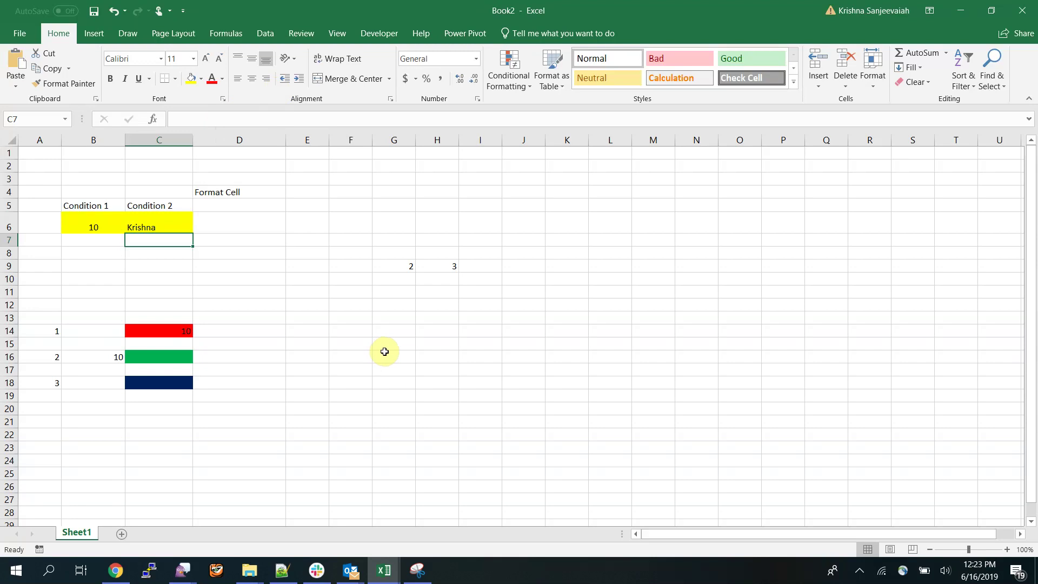
pyautogui.click(144, 382)
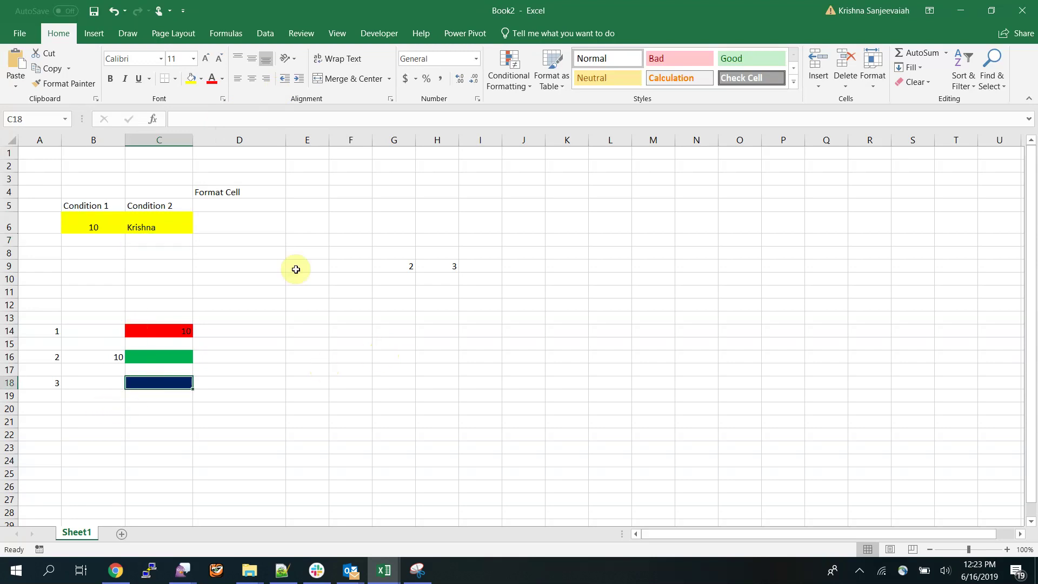
# Reopen C18's AND rule, try inserting OR( into its formula, then close without saving
pyautogui.click(519, 88)
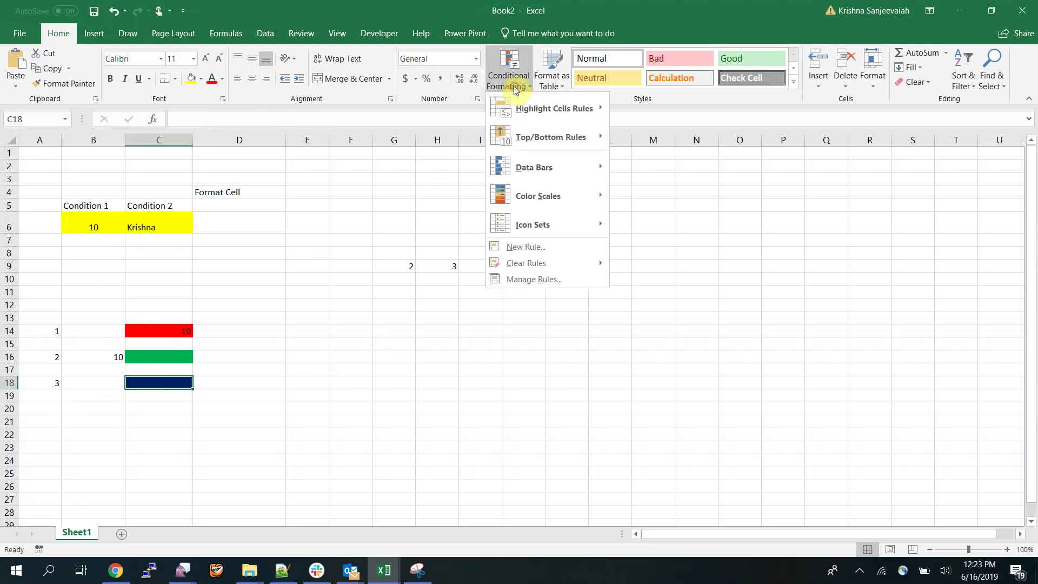
pyautogui.click(536, 280)
pyautogui.doubleClick(439, 219)
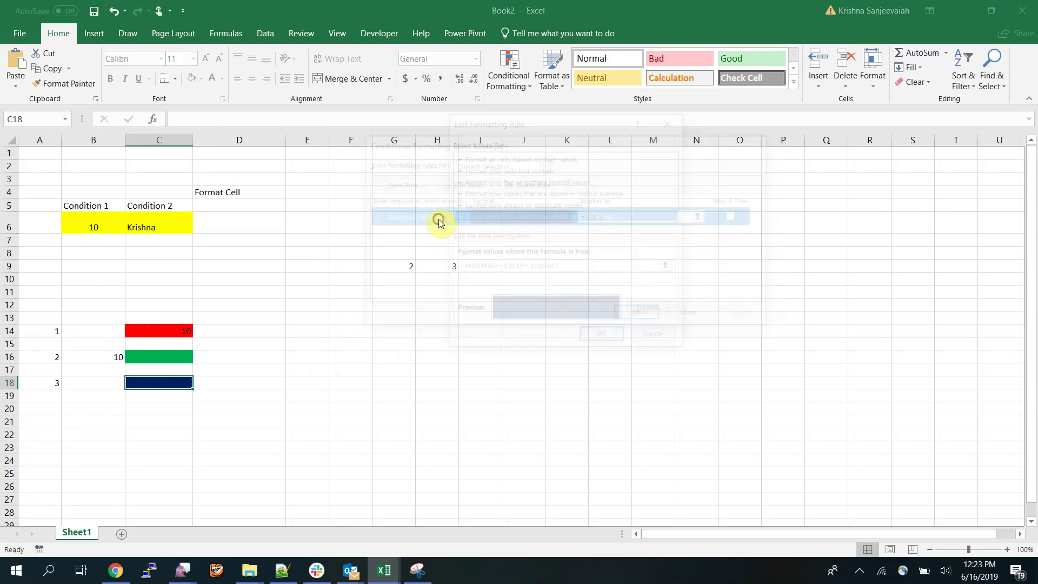
pyautogui.click(612, 266)
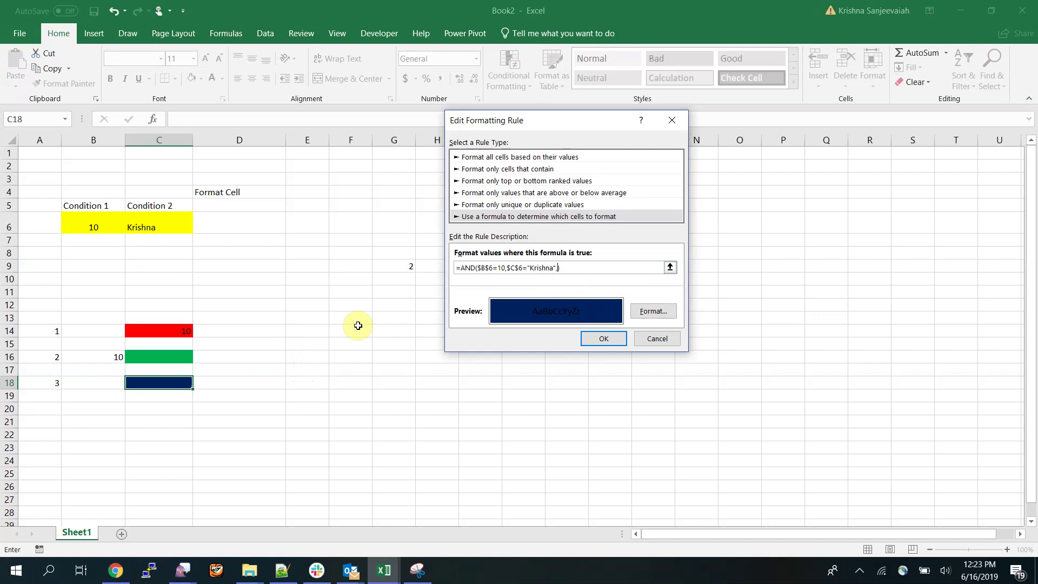
pyautogui.press('BackSpace')
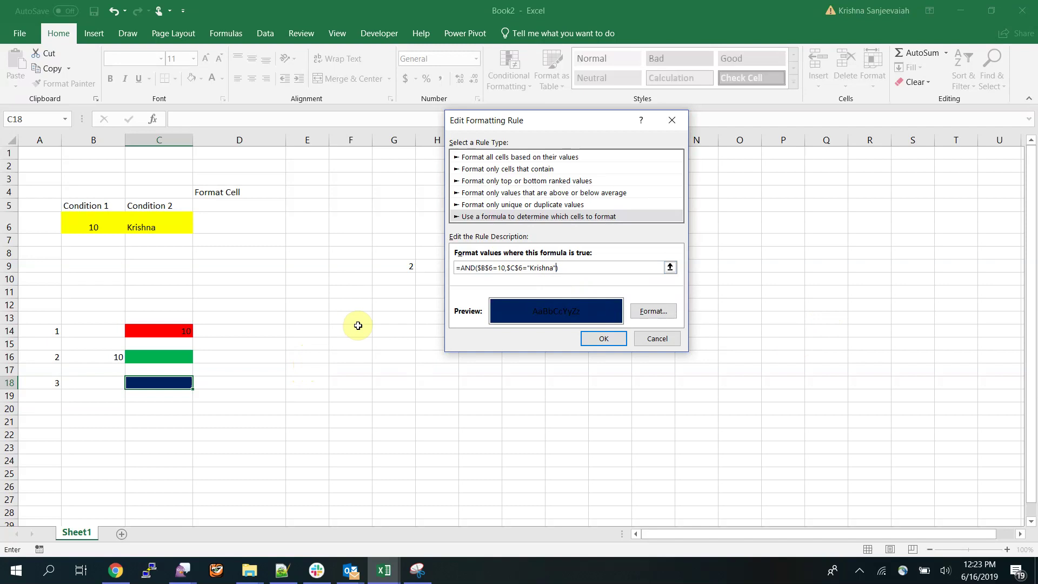
pyautogui.click(460, 267)
pyautogui.write('OR(')
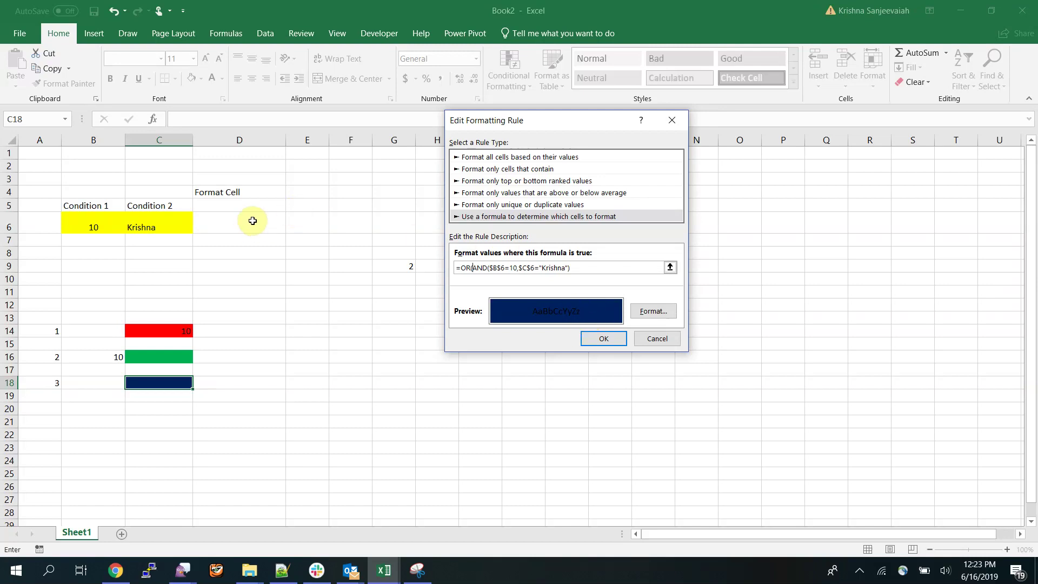
pyautogui.press('Return')
pyautogui.press('Return')
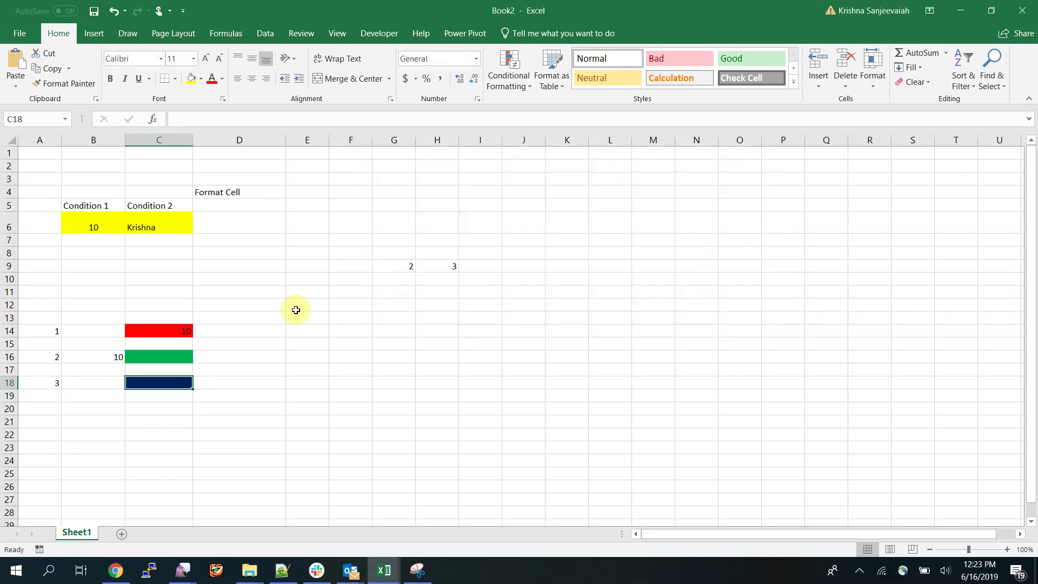
# Put the DEPT header in cell E5
pyautogui.click(48, 223)
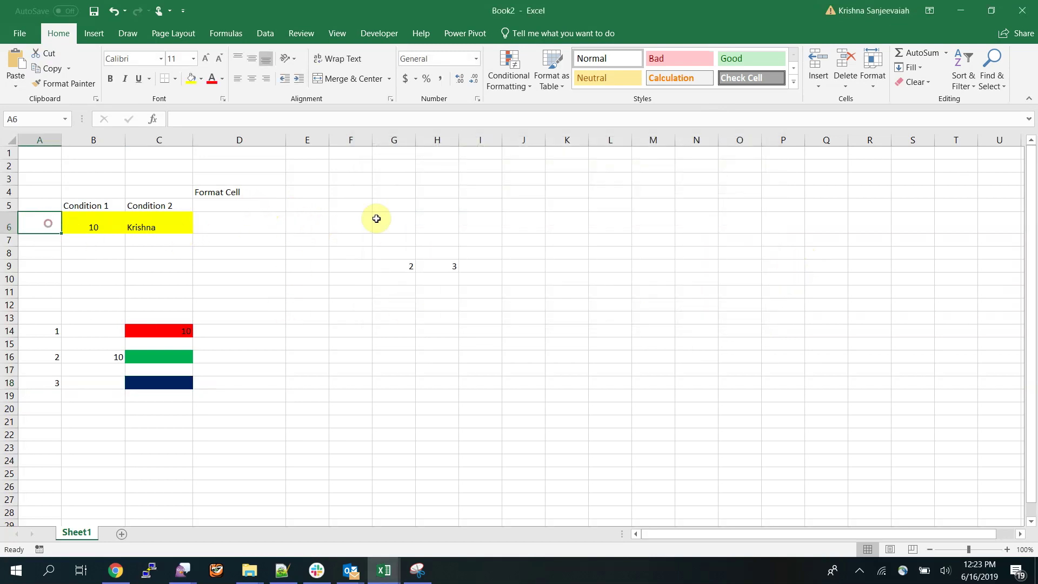
pyautogui.press('Up')
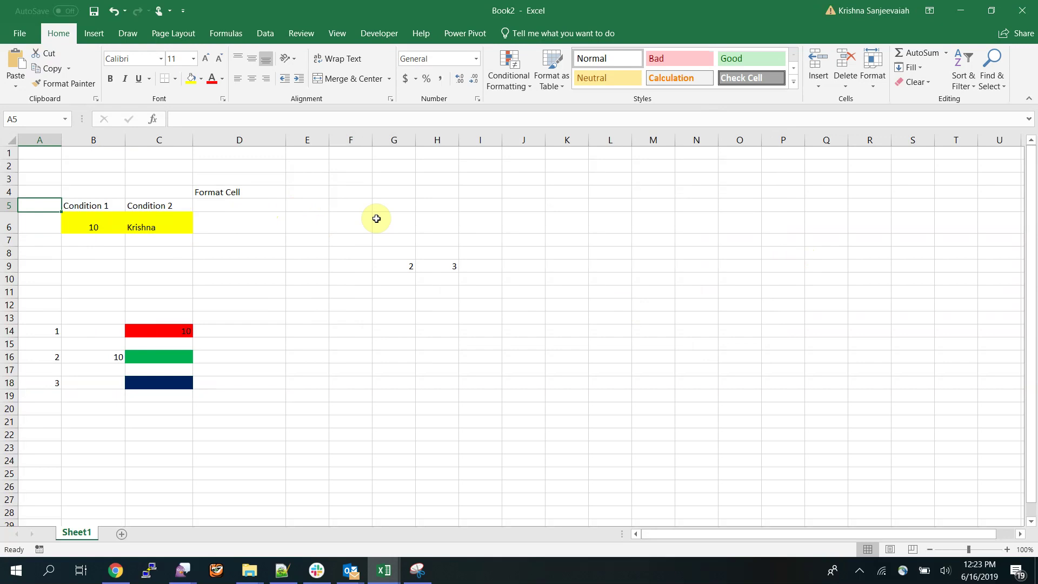
pyautogui.write('DEPT')
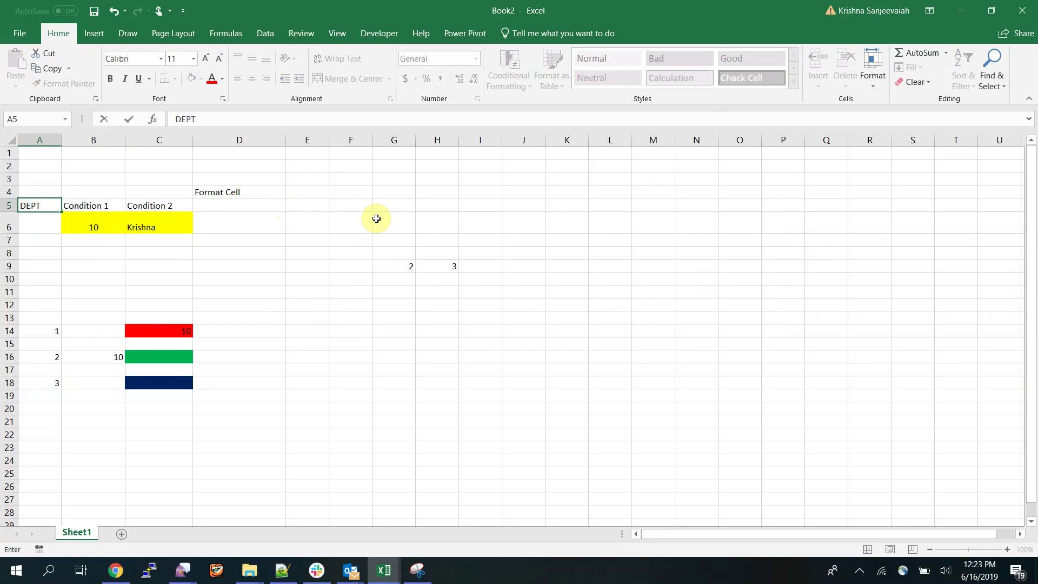
pyautogui.press('Tab')
pyautogui.press('Left')
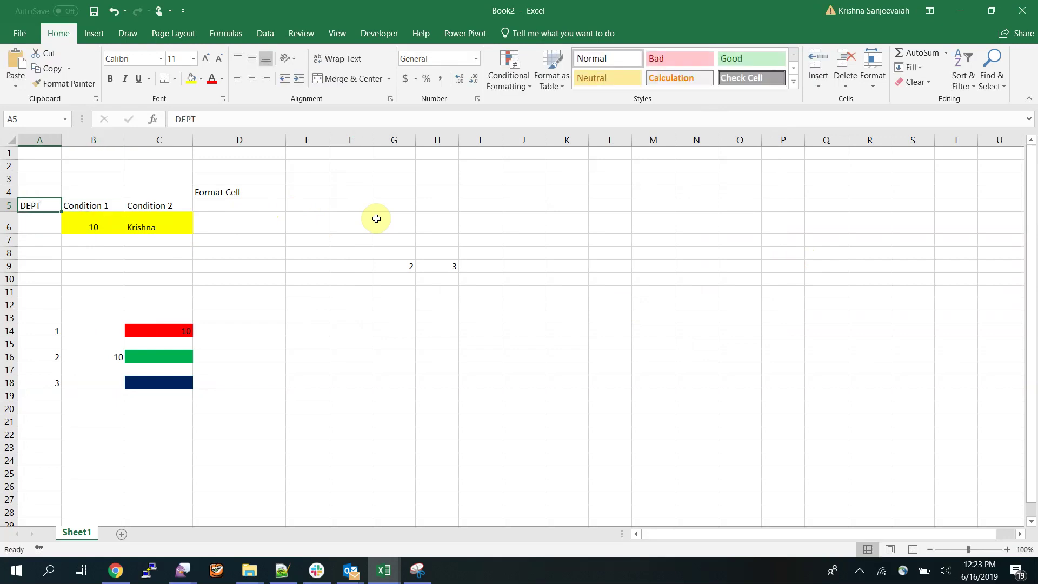
pyautogui.hotkey('ctrl', 'c')
pyautogui.press('Right')
pyautogui.press('Right')
pyautogui.press('Right')
pyautogui.press('Right')
pyautogui.press('Right')
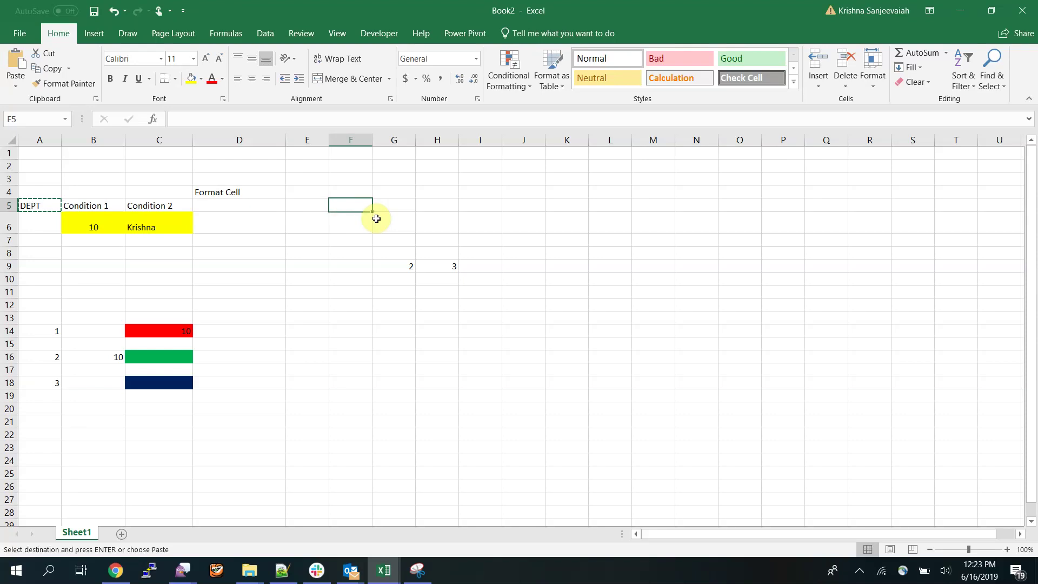
pyautogui.press('Left')
pyautogui.press('Return')
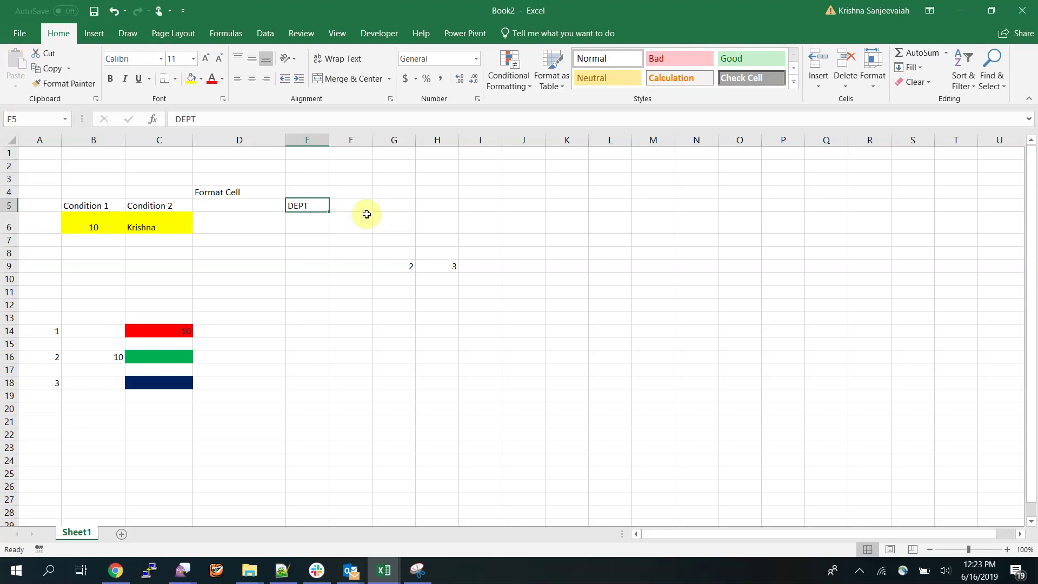
pyautogui.click(355, 210)
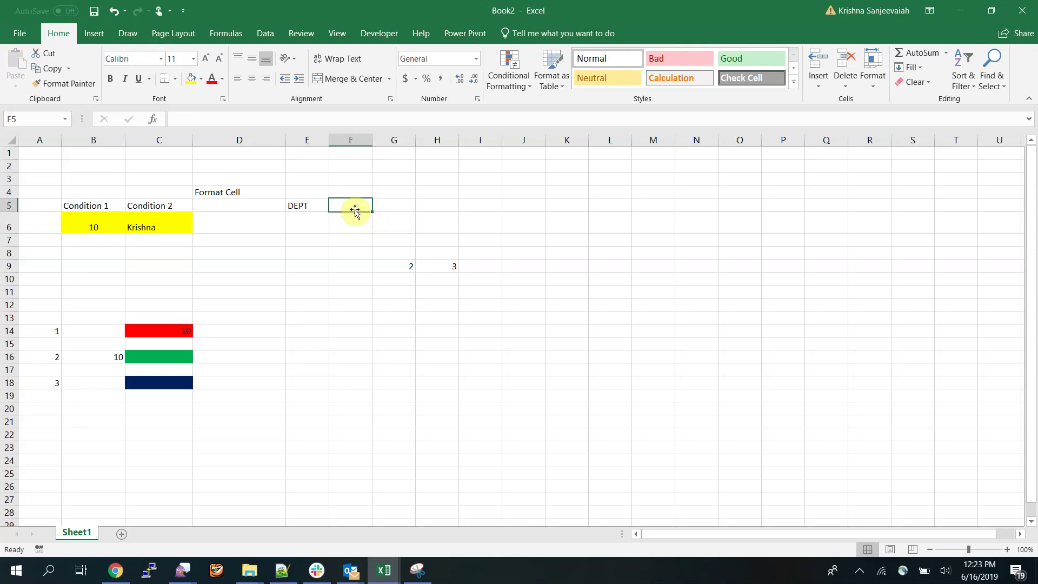
pyautogui.click(301, 209)
# Add SECTION in F5, with IT in E6 and A in F6
pyautogui.press('Right')
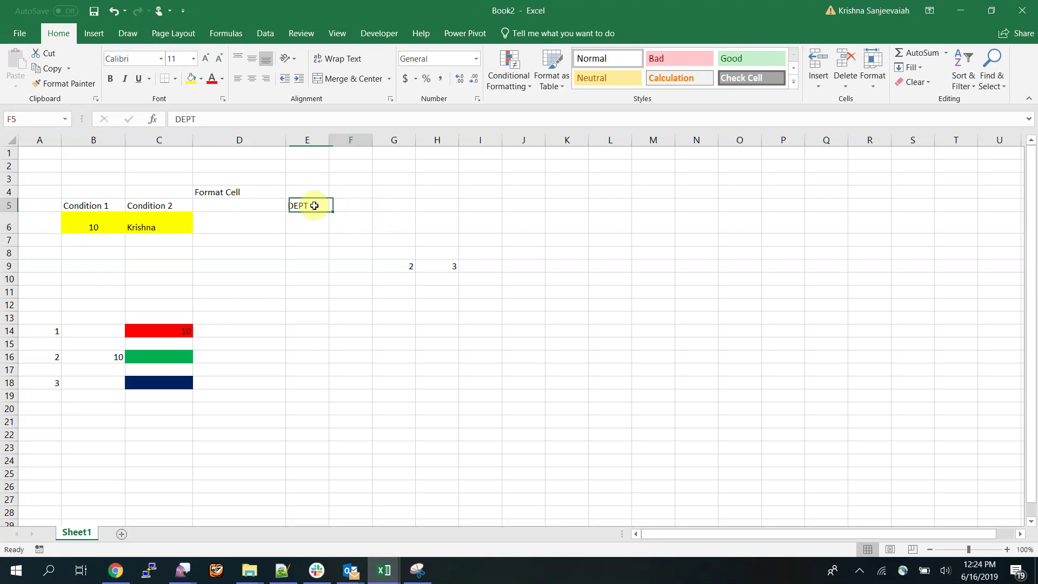
pyautogui.write('SE')
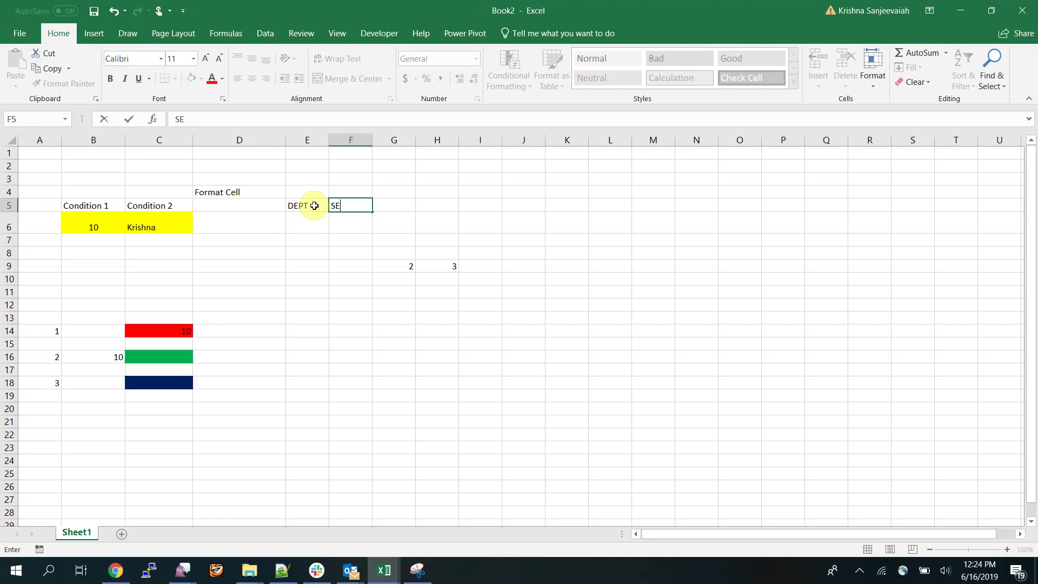
pyautogui.write('CTION')
pyautogui.press('Return')
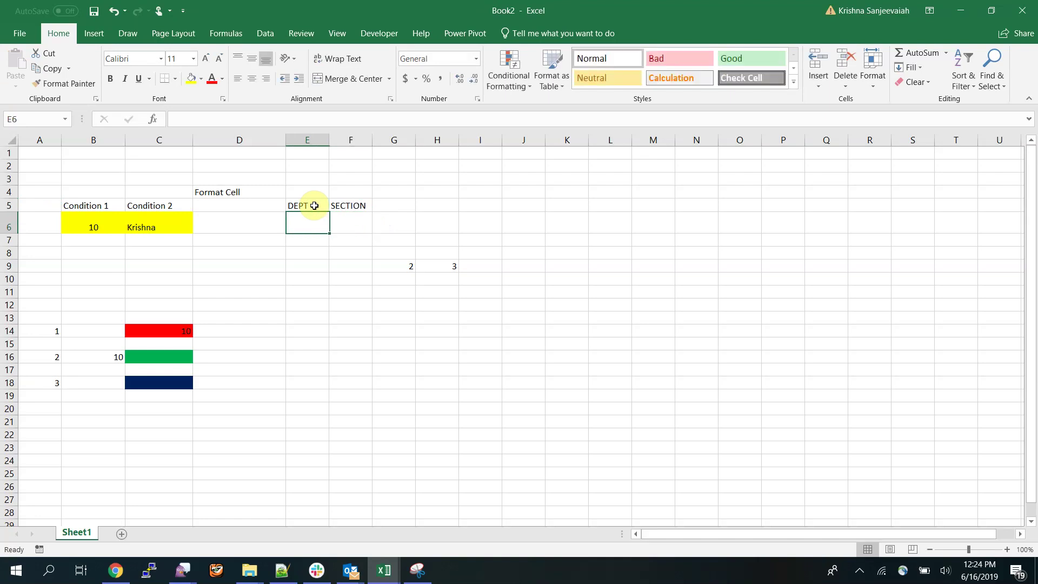
pyautogui.write('B')
pyautogui.press('Tab')
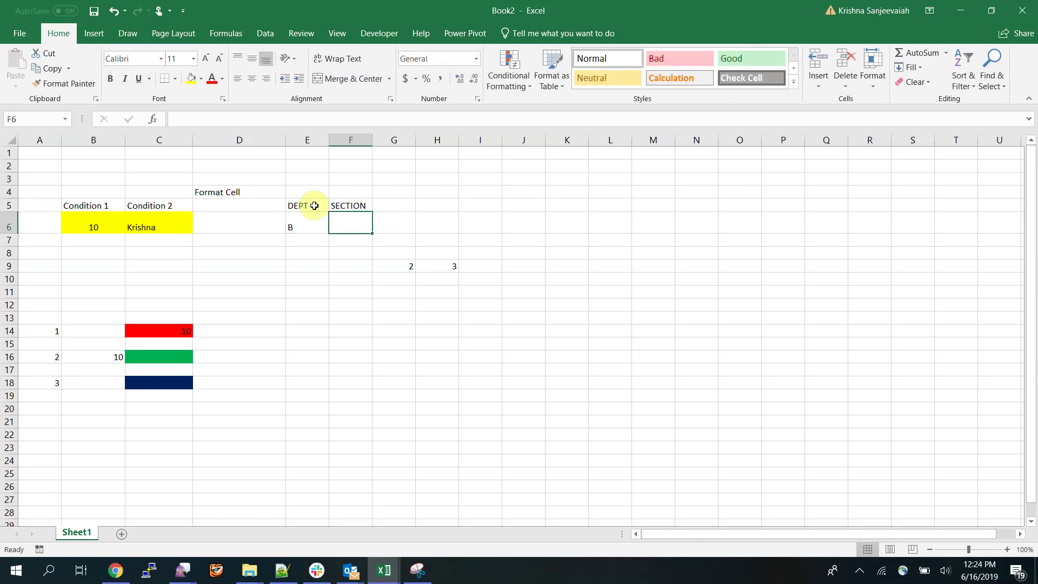
pyautogui.press('Left')
pyautogui.write('IT')
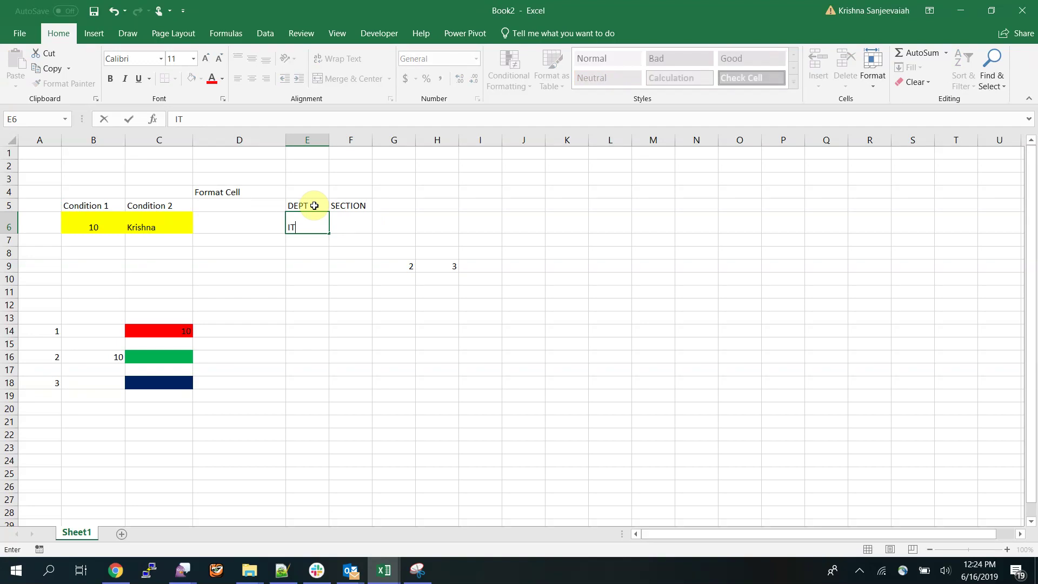
pyautogui.press('Tab')
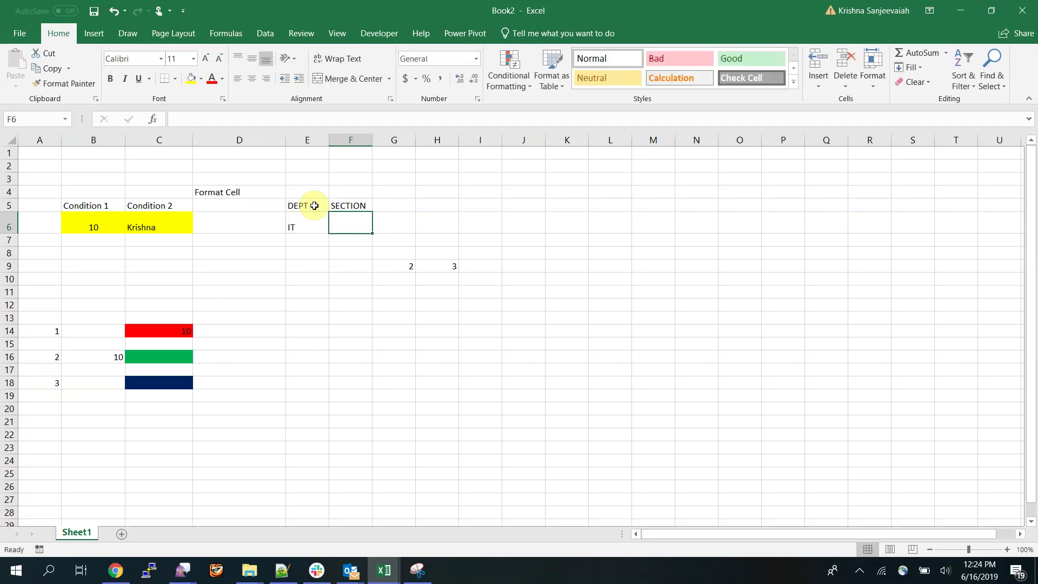
pyautogui.write('A')
pyautogui.press('Return')
pyautogui.press('Up')
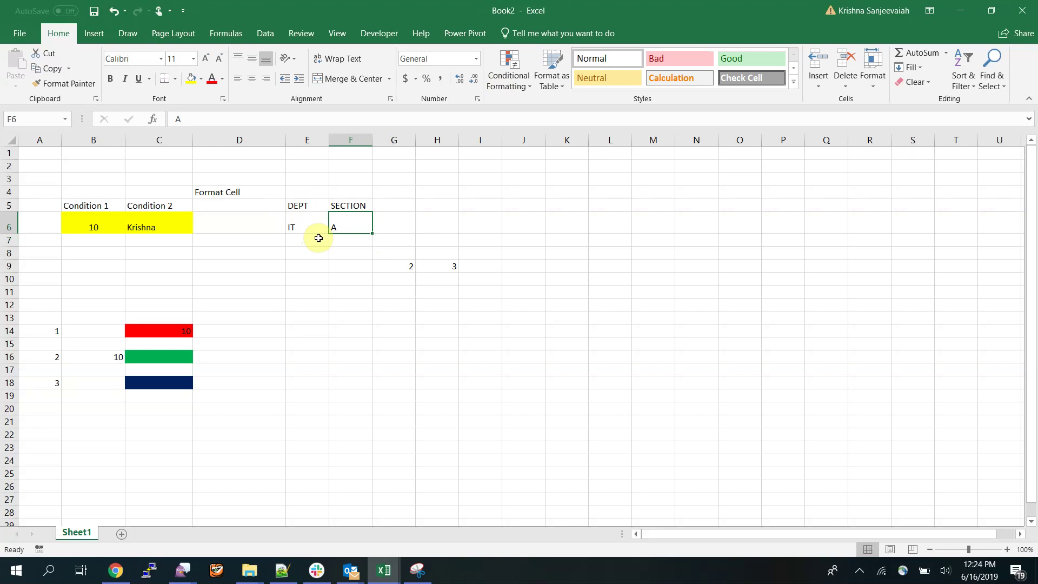
pyautogui.click(311, 224)
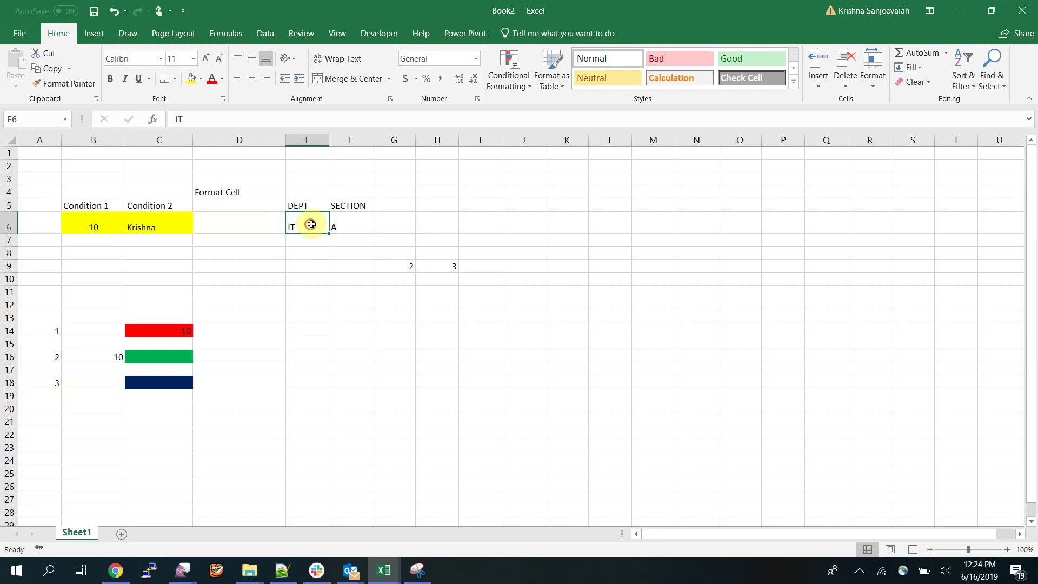
pyautogui.click(359, 224)
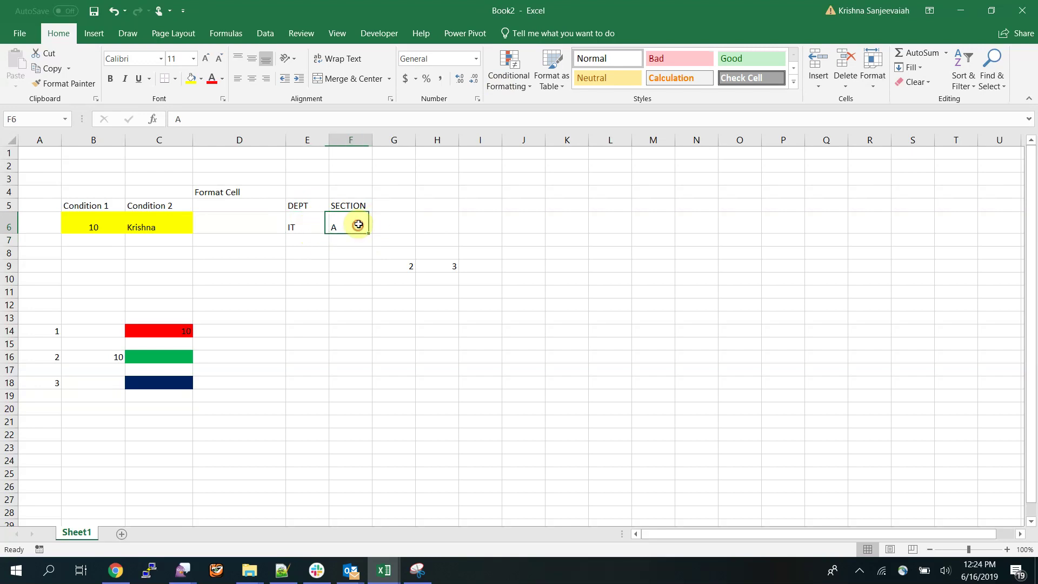
# Open C18's AND rule for editing from the Rules Manager
pyautogui.click(176, 382)
pyautogui.click(509, 71)
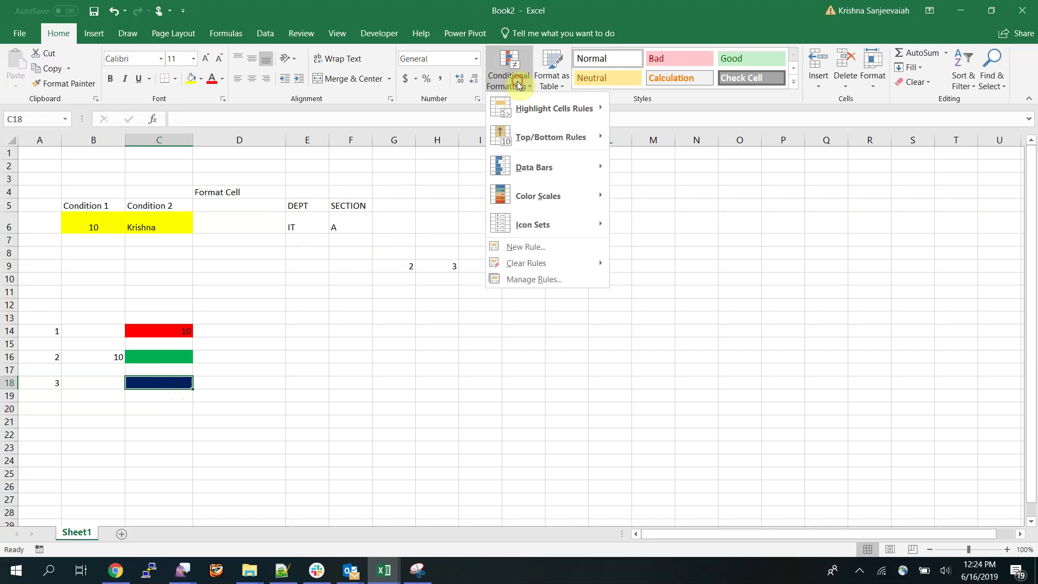
pyautogui.click(522, 277)
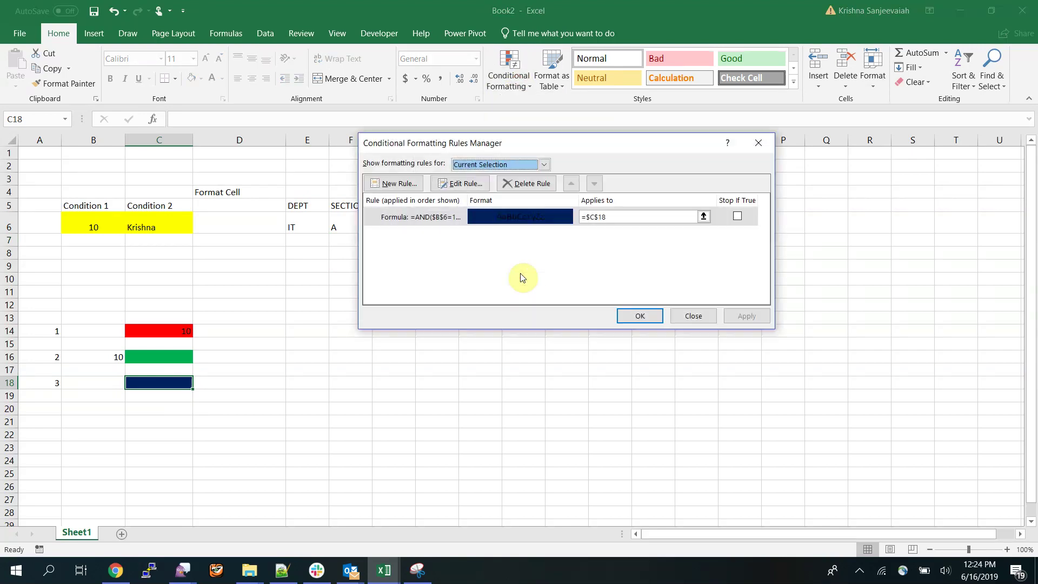
pyautogui.doubleClick(445, 216)
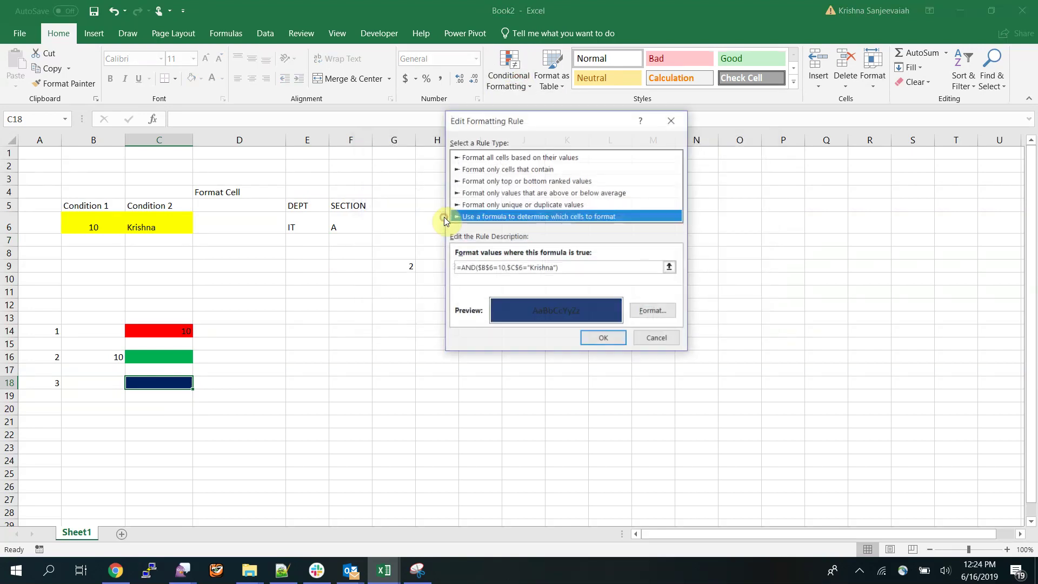
# Add OR($E$6="IT",$F$6="A") and an AND( wrapper to the rule's formula
pyautogui.click(458, 267)
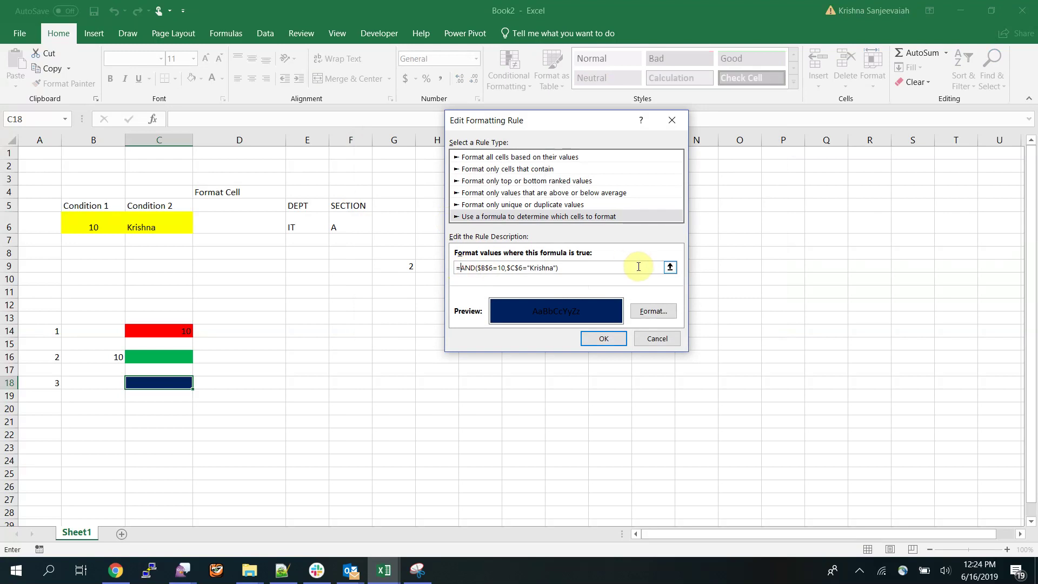
pyautogui.write('OR(')
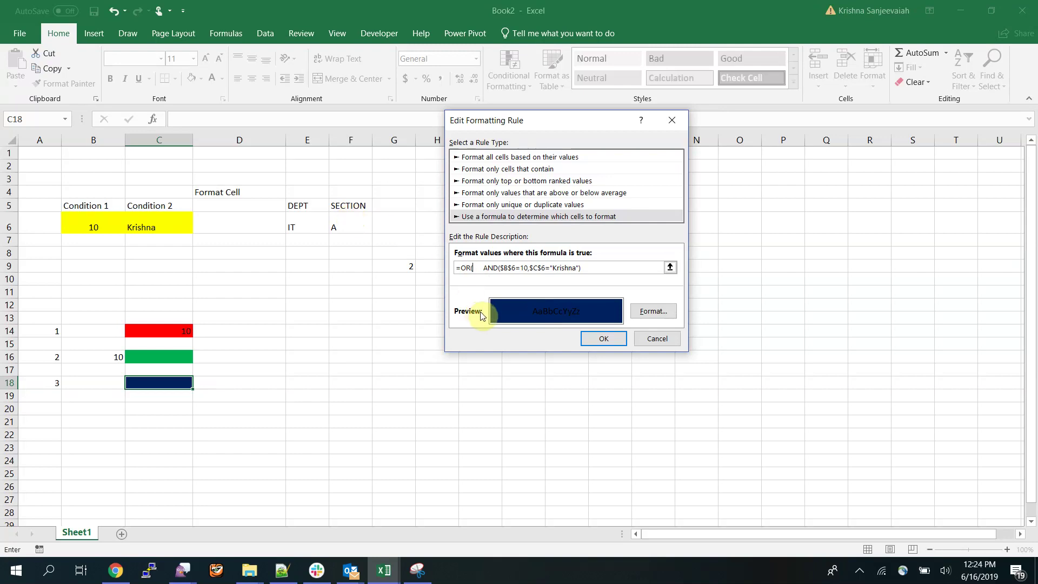
pyautogui.click(309, 225)
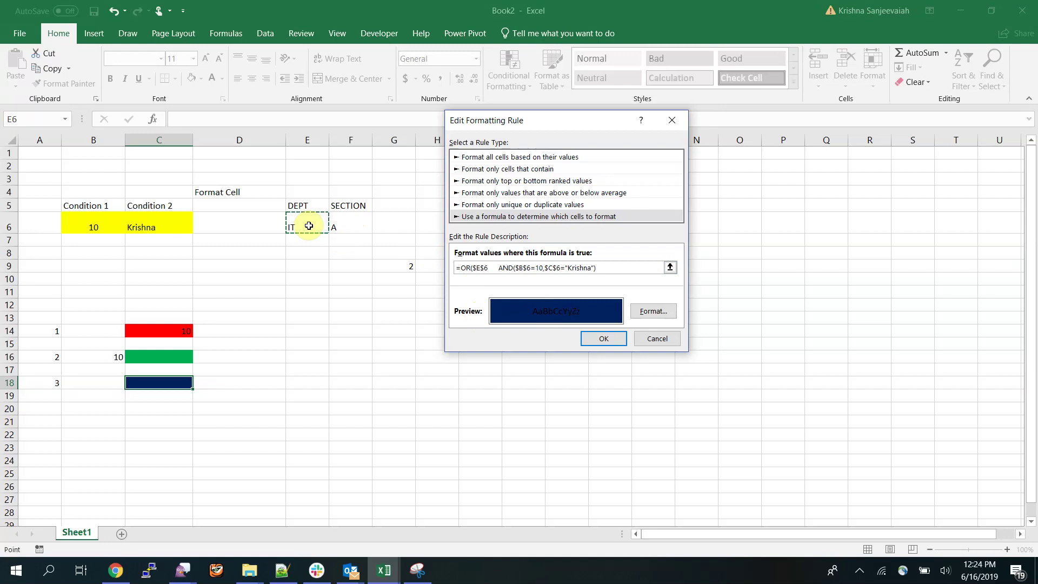
pyautogui.write('="')
pyautogui.write('IT')
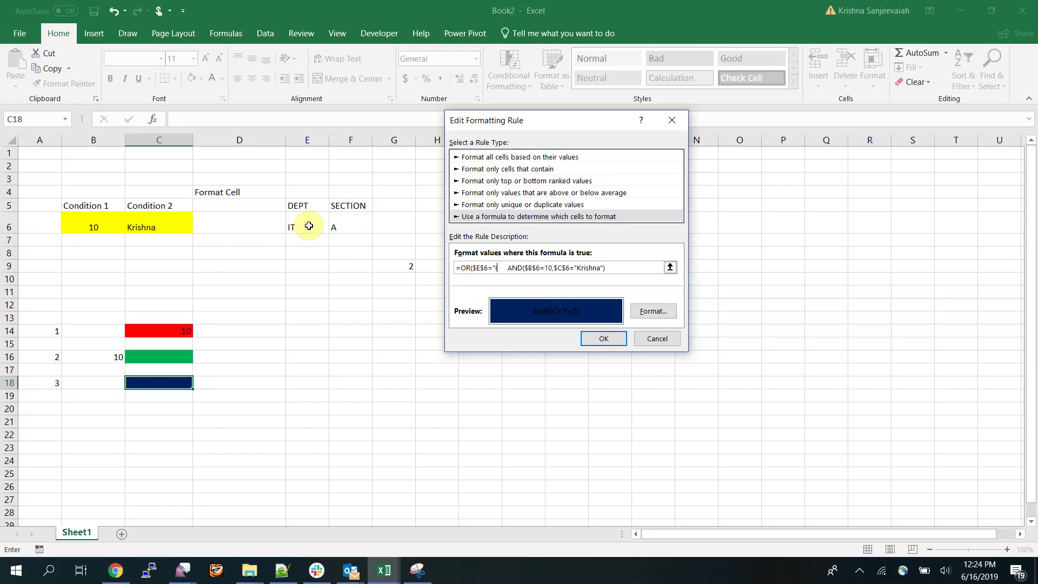
pyautogui.write('",')
pyautogui.click(348, 222)
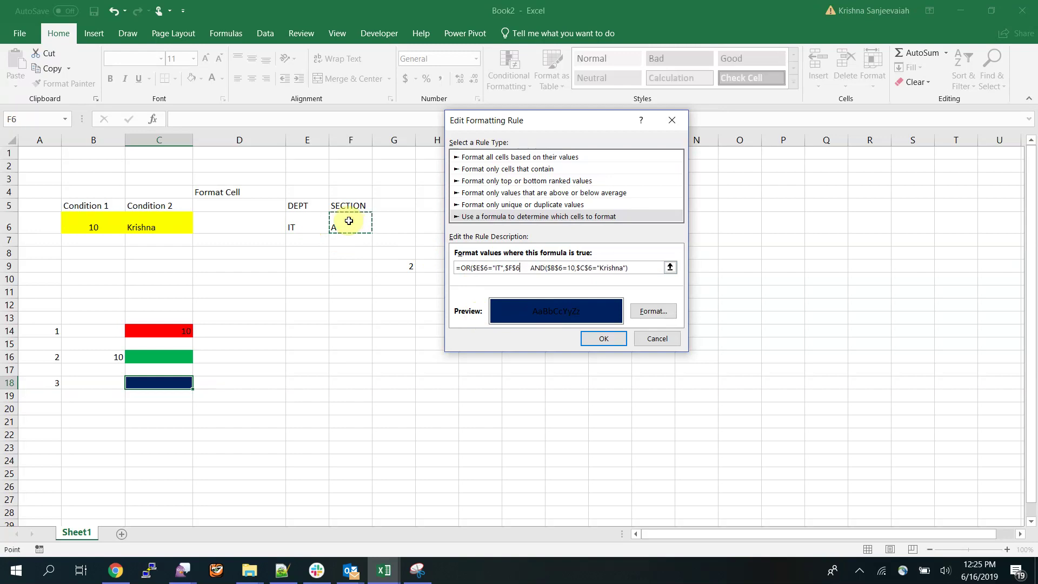
pyautogui.write('=')
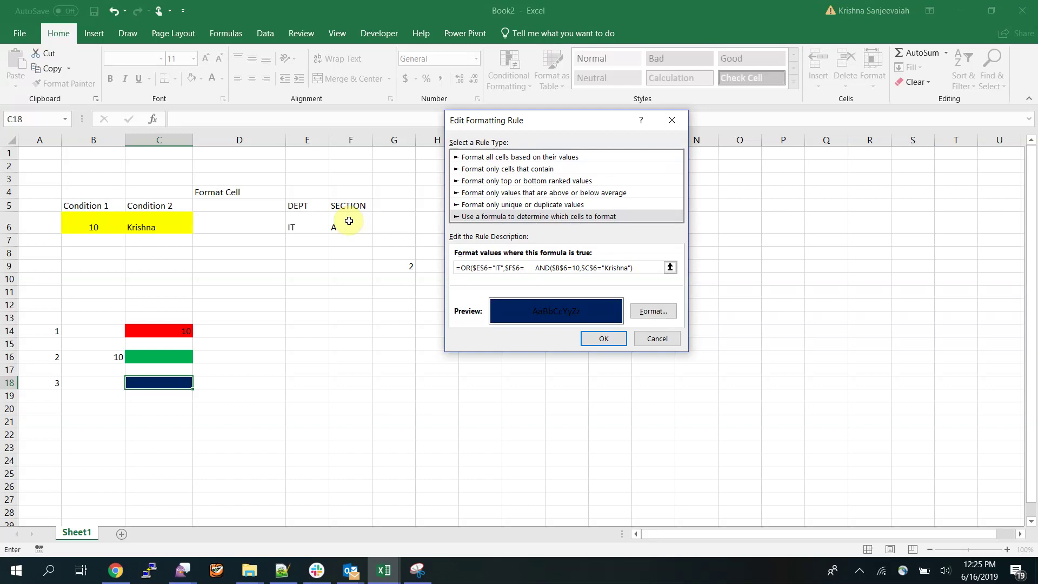
pyautogui.write('A"')
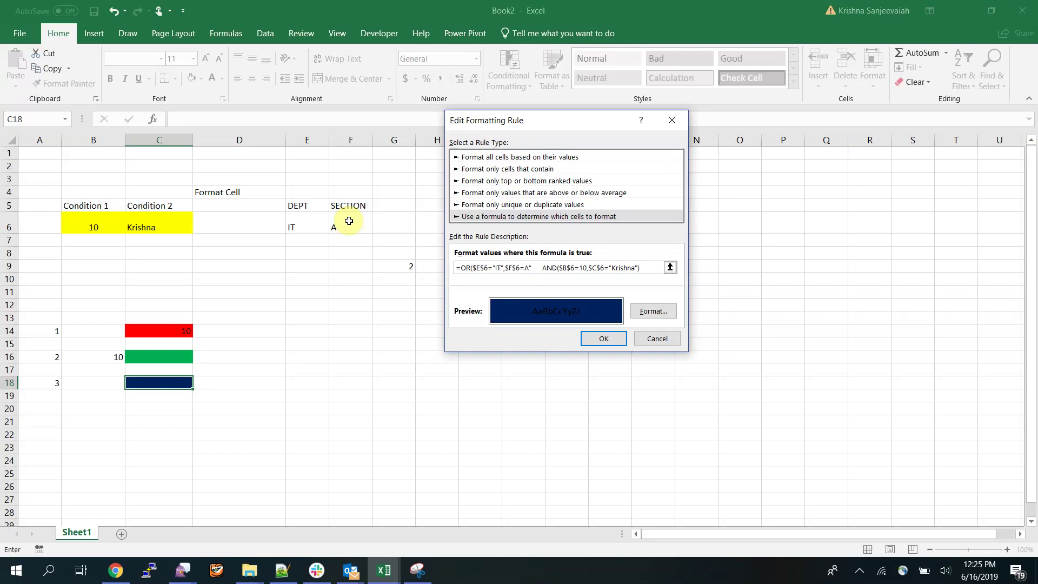
pyautogui.write('),')
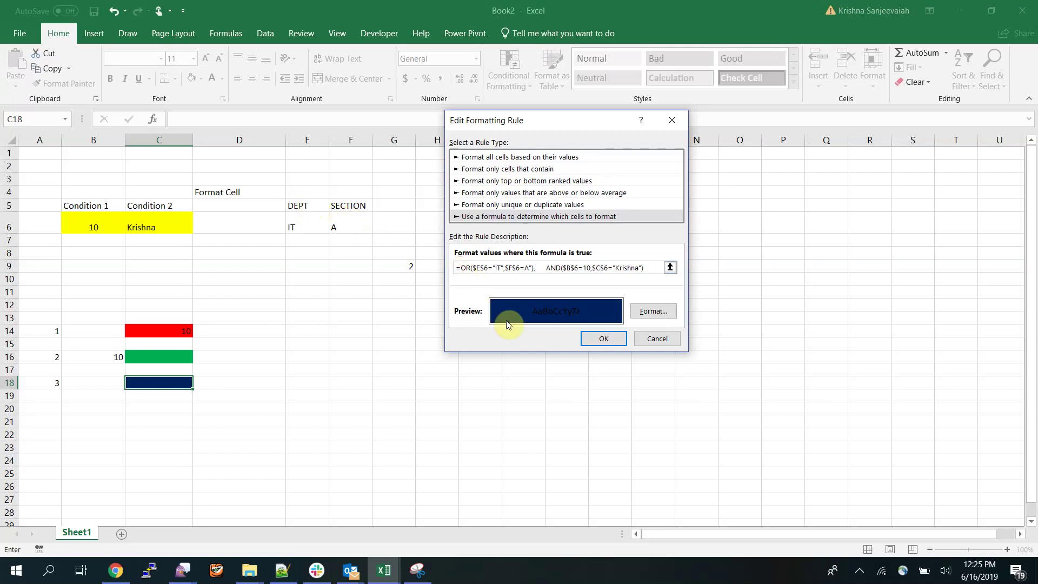
pyautogui.press('Home')
pyautogui.write('AND(')
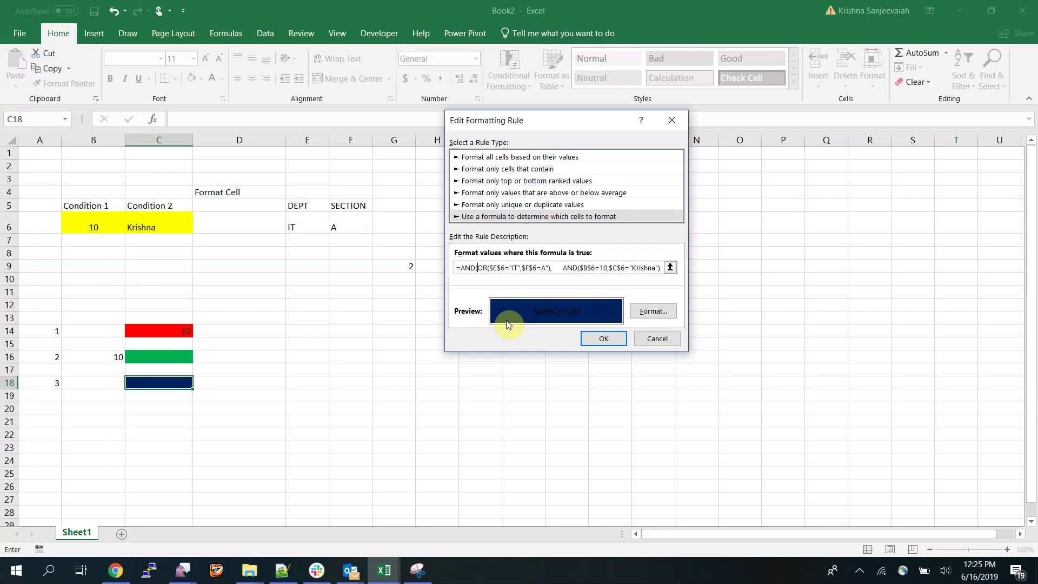
# Paste the rule formula into a Notepad++ note and select the formula's leading part in Excel
pyautogui.click(670, 267)
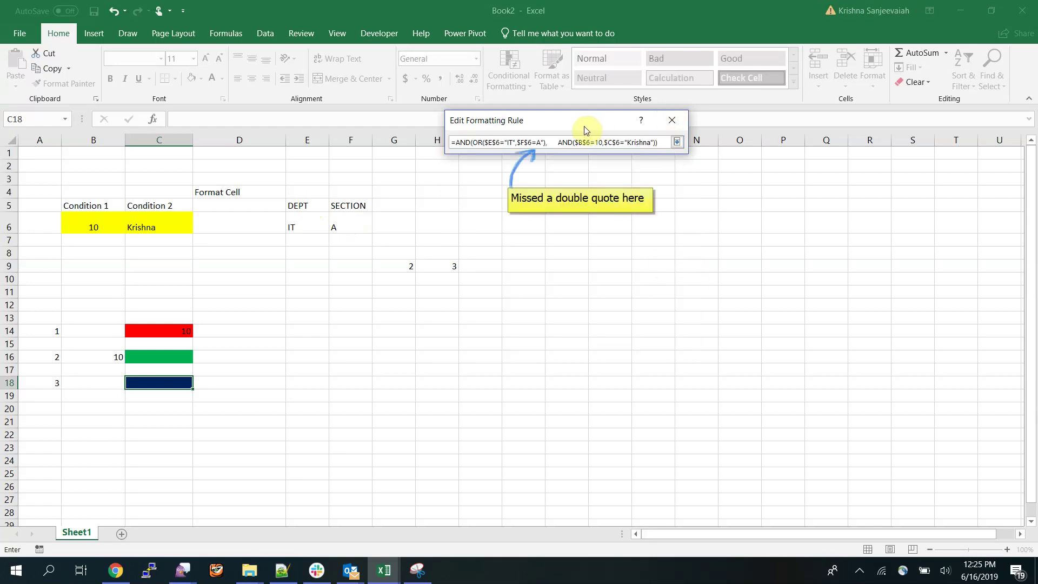
pyautogui.moveTo(586, 130); pyautogui.dragTo(591, 186)
pyautogui.hotkey('alt', 'Tab')
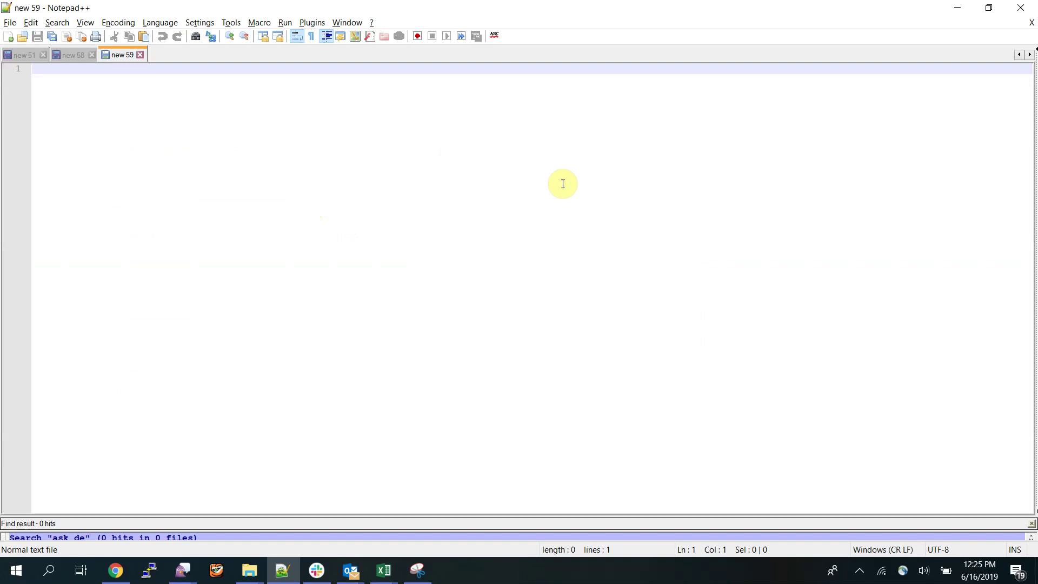
pyautogui.hotkey('ctrl', 'v')
pyautogui.hotkey('alt', 'Tab')
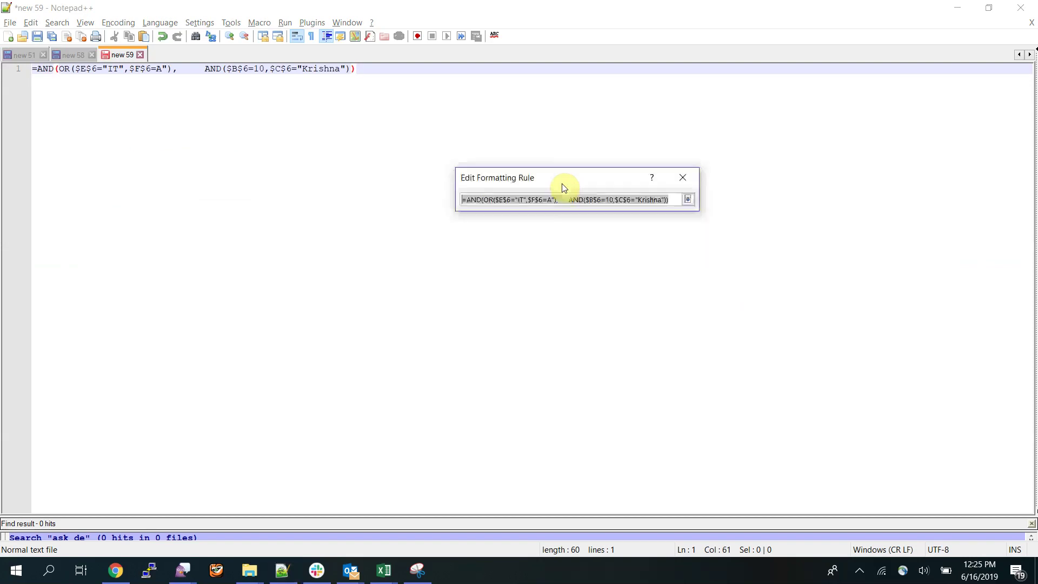
pyautogui.click(567, 322)
pyautogui.hotkey('shift', 'Home')
# Abandon the rule edit and clear the values 2 and 3 from G9:H9
pyautogui.press('Delete')
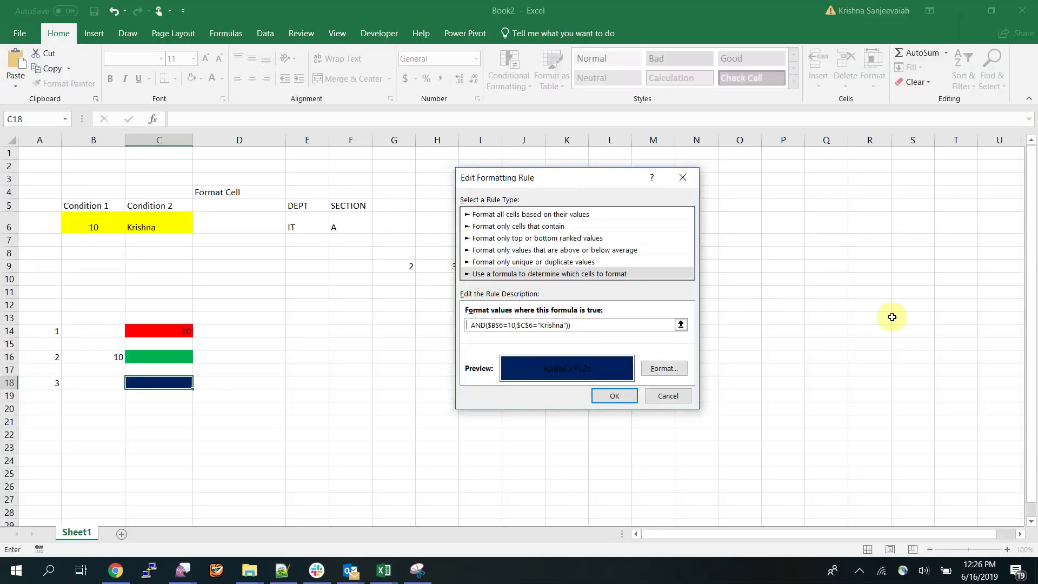
pyautogui.press('Return')
pyautogui.press('Return')
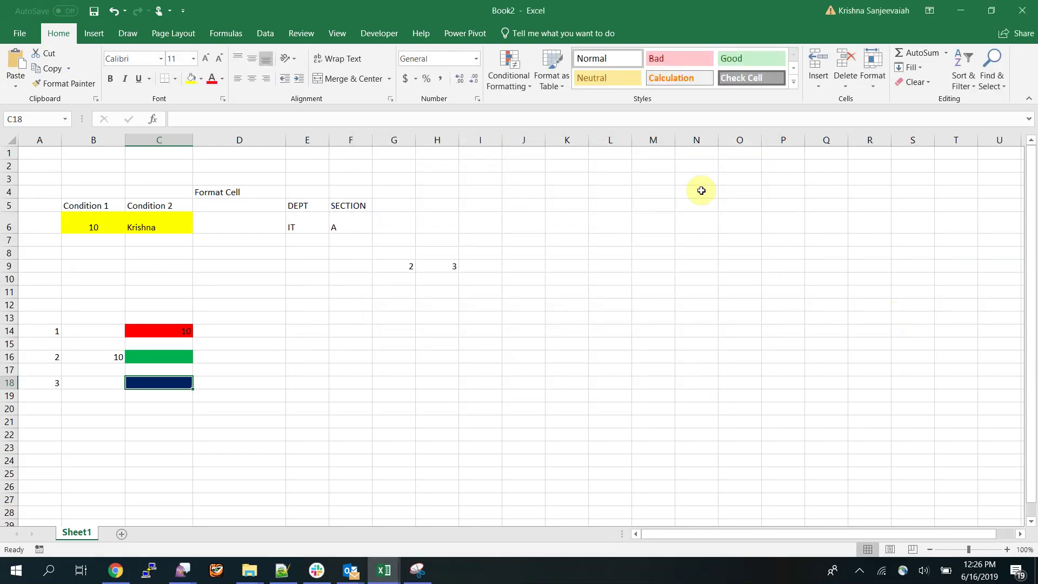
pyautogui.moveTo(412, 267); pyautogui.dragTo(436, 273)
pyautogui.press('Delete')
# Reopen C18's conditional formatting rule from Manage Rules and select its old formula
pyautogui.click(158, 383)
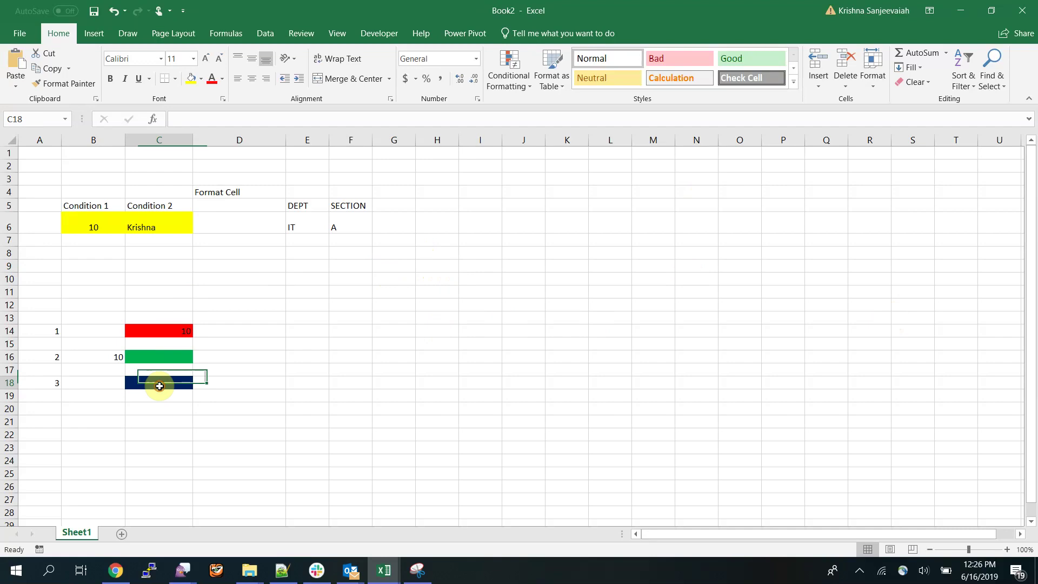
pyautogui.click(510, 68)
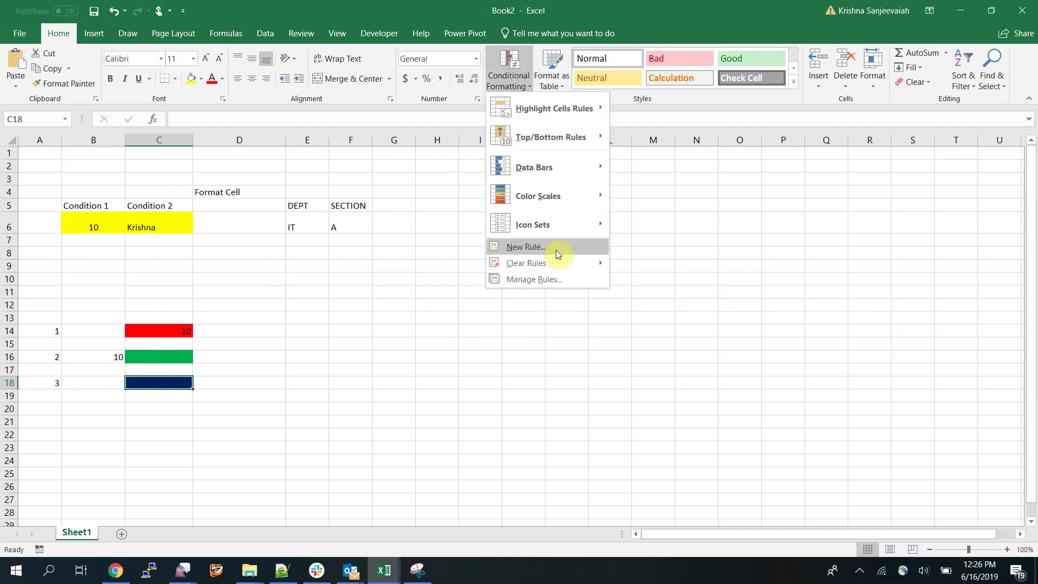
pyautogui.click(549, 279)
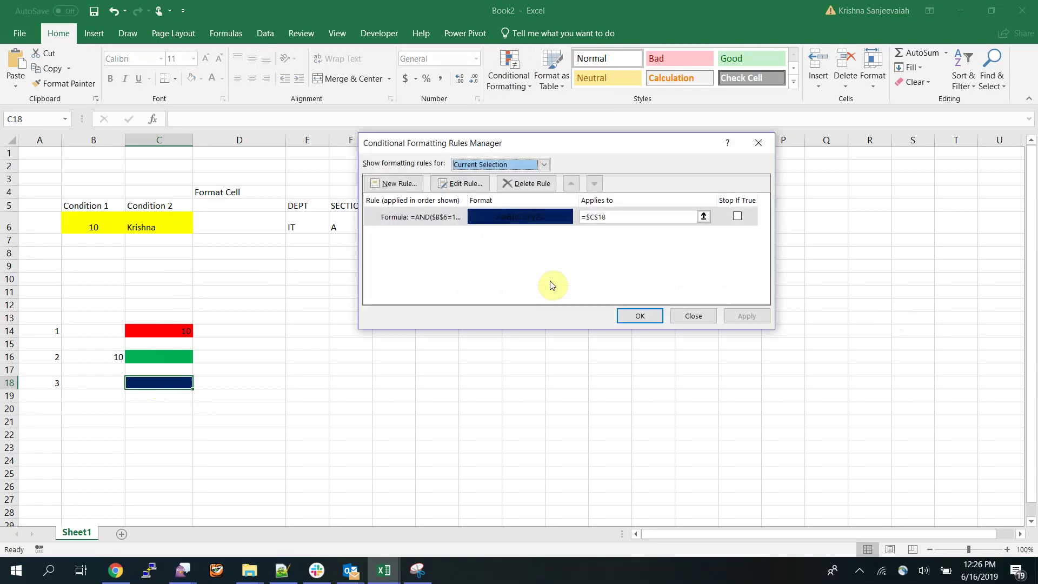
pyautogui.doubleClick(545, 214)
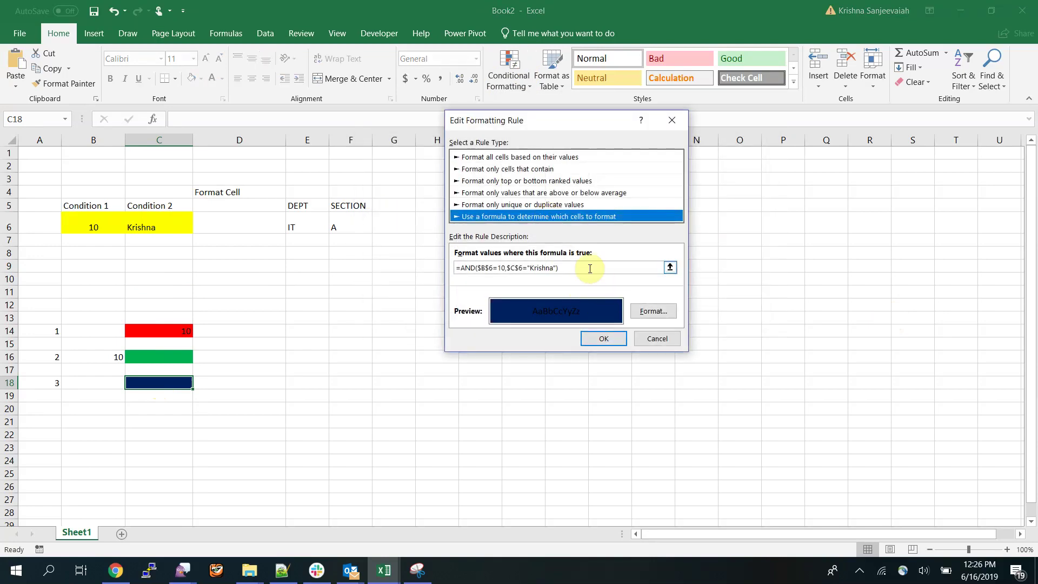
pyautogui.click(588, 268)
pyautogui.hotkey('ctrl', 'a')
# Replace the rule formula with an OR test: E6 equals "IT" or F6 equals "A"
pyautogui.press('BackSpace')
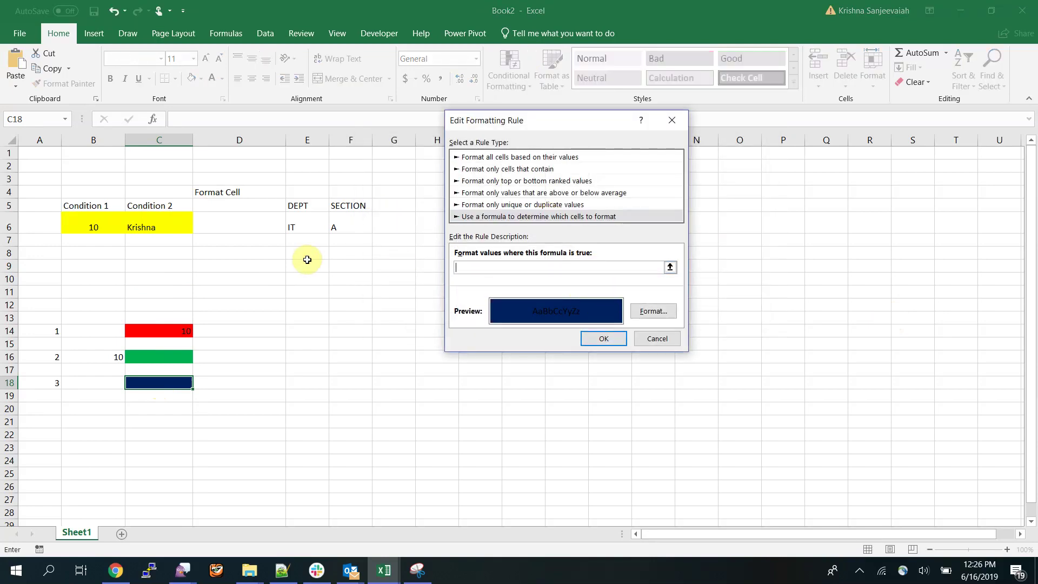
pyautogui.write('=OR')
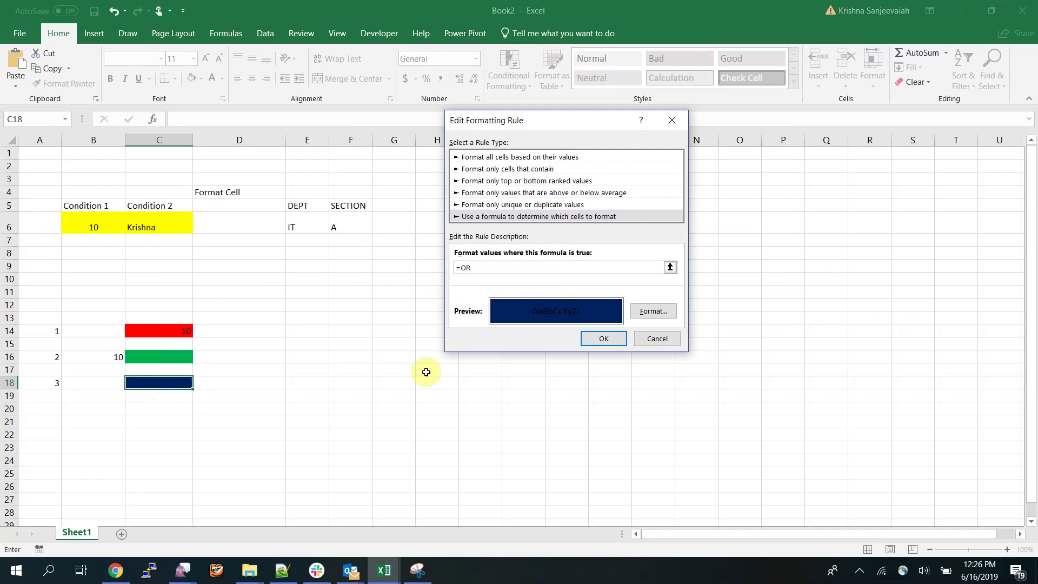
pyautogui.write('(')
pyautogui.click(309, 219)
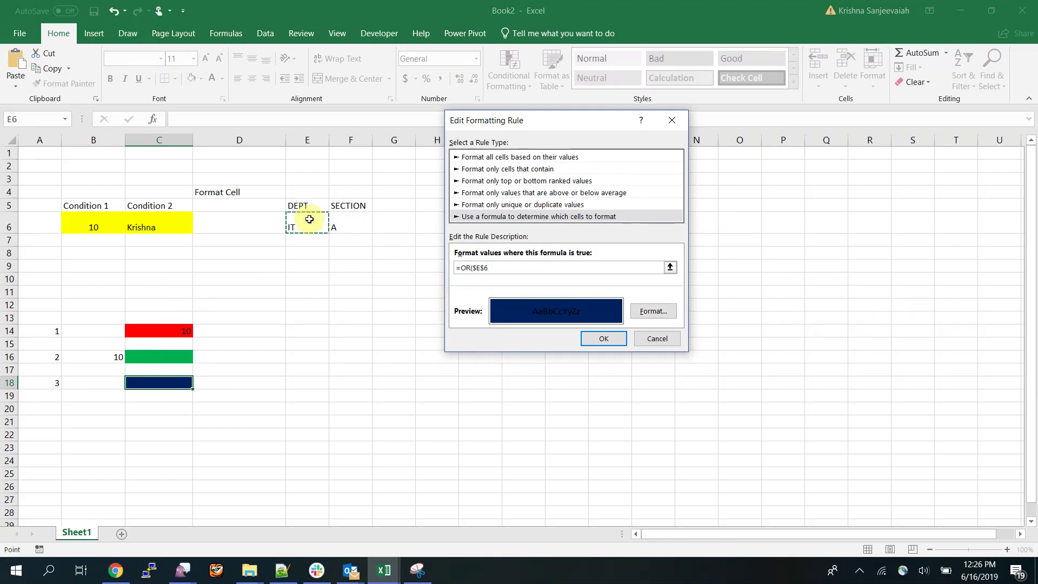
pyautogui.write('="I')
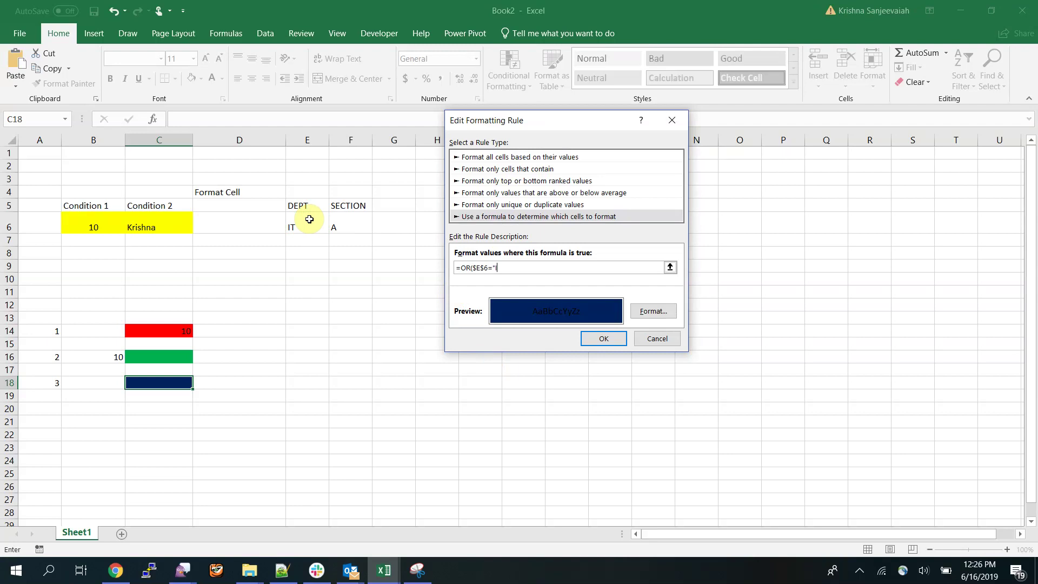
pyautogui.write('T,')
pyautogui.click(345, 230)
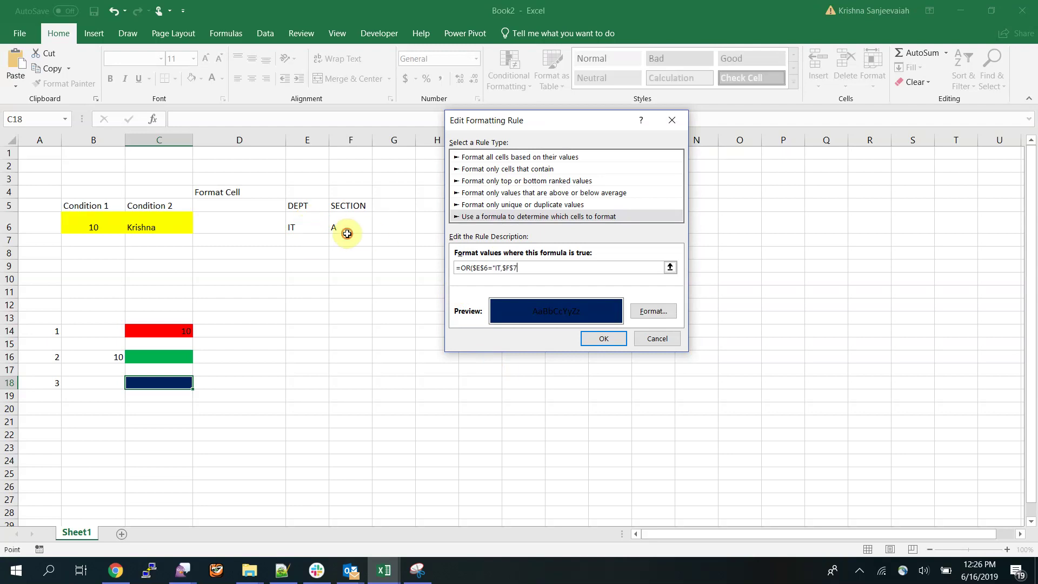
pyautogui.write('=')
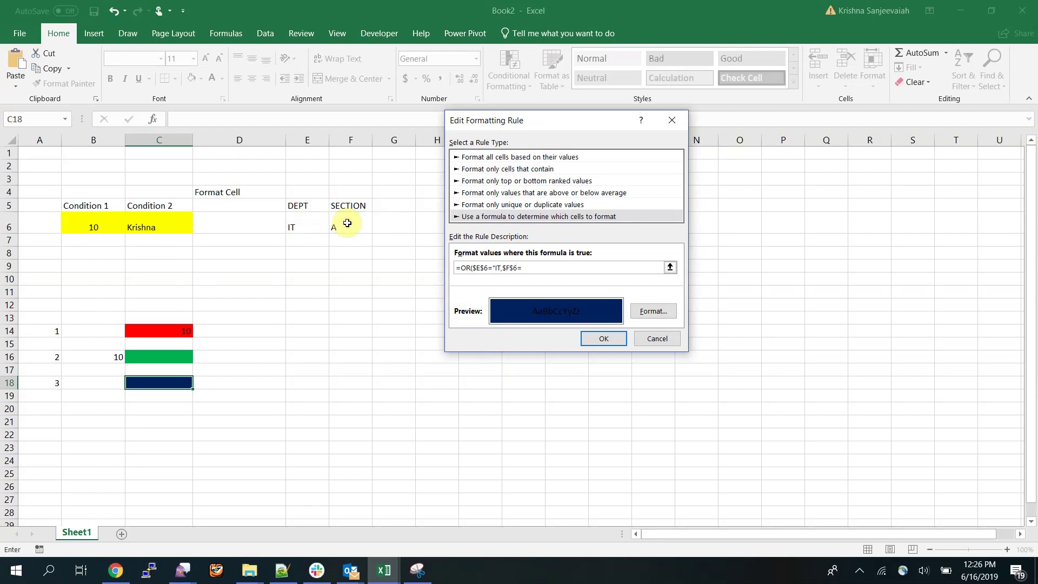
pyautogui.write('"A":')
pyautogui.write(')')
pyautogui.click(643, 317)
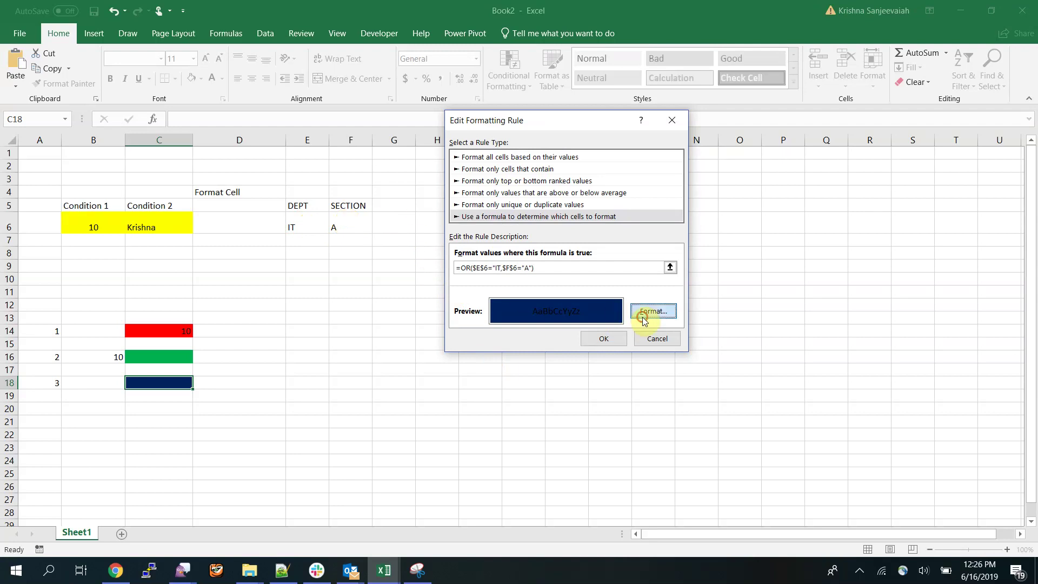
# Pick a light-blue fill for the rule and try saving it, dismissing the formula errors
pyautogui.click(481, 195)
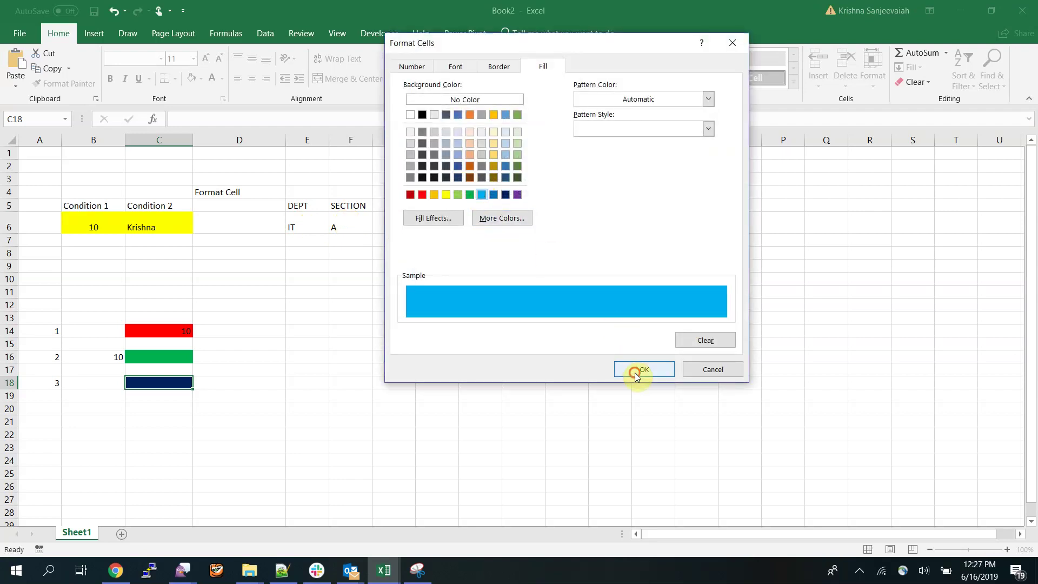
pyautogui.click(636, 370)
pyautogui.click(612, 338)
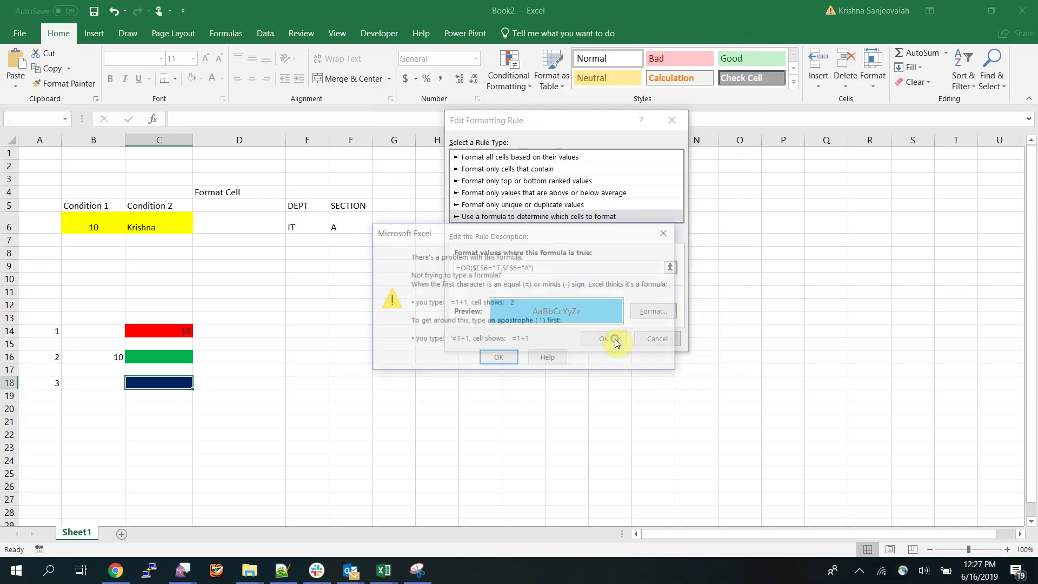
pyautogui.click(501, 357)
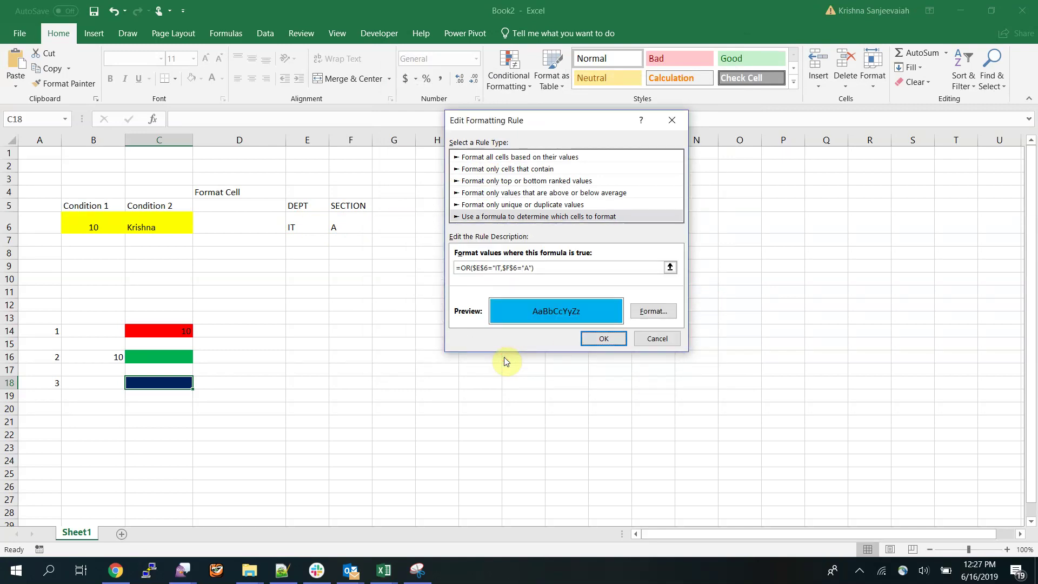
pyautogui.click(600, 338)
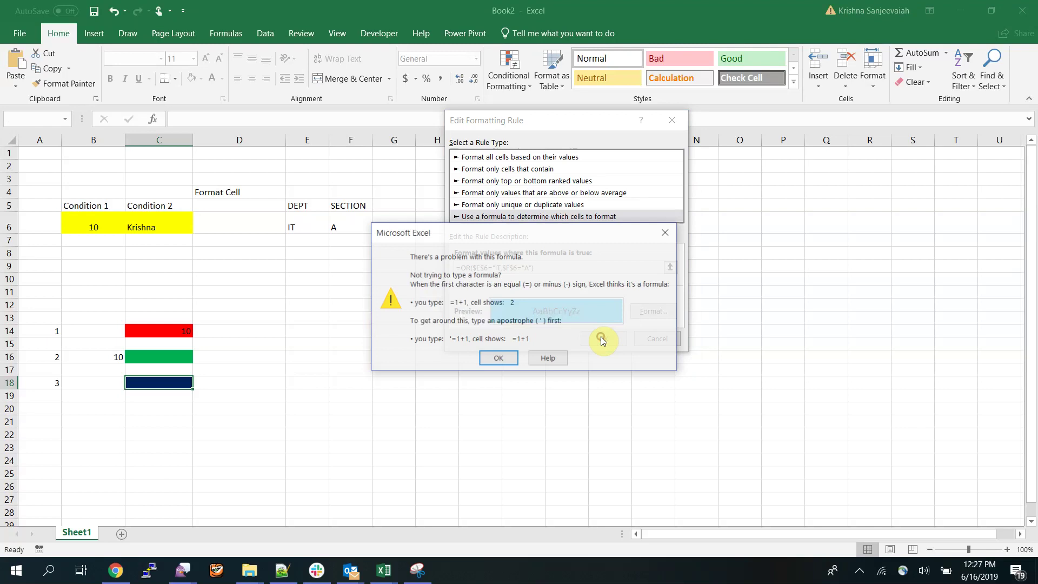
pyautogui.click(501, 359)
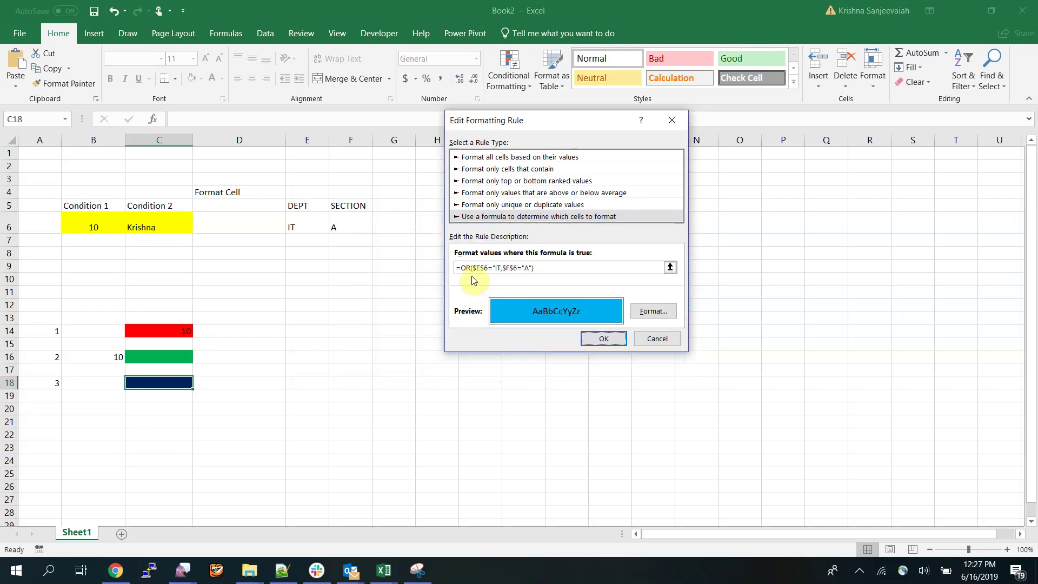
# Add the missing quote after IT, save the rule and apply it to C18
pyautogui.click(498, 268)
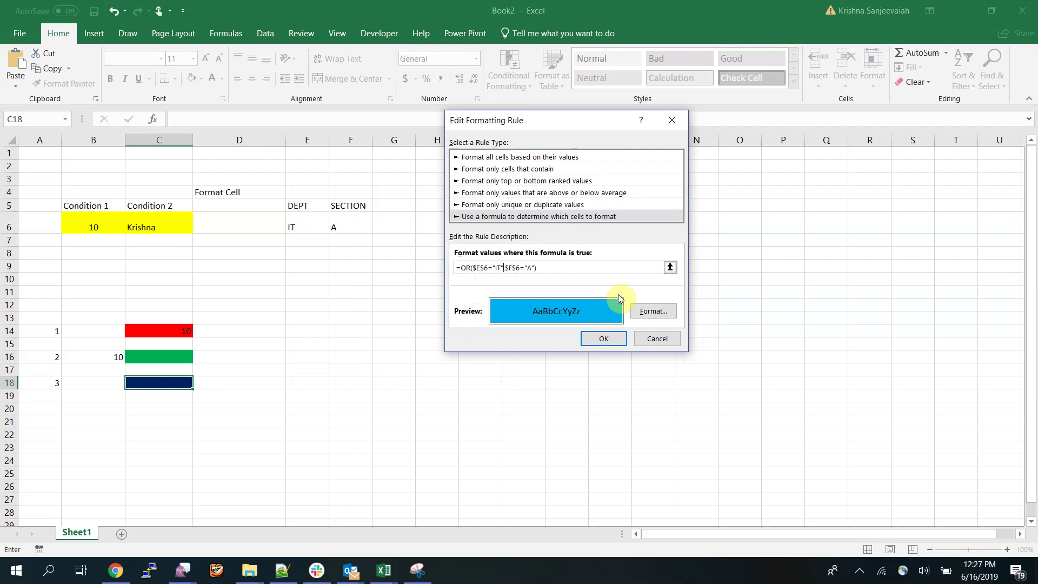
pyautogui.click(608, 338)
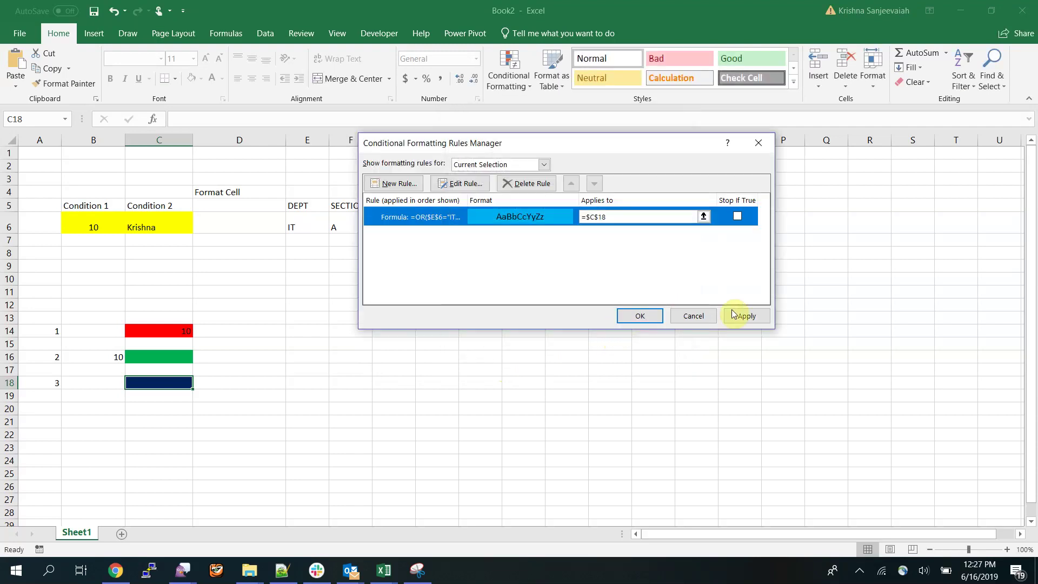
pyautogui.click(747, 316)
# Close the Rules Manager and change SECTION cell F6 to B
pyautogui.click(649, 316)
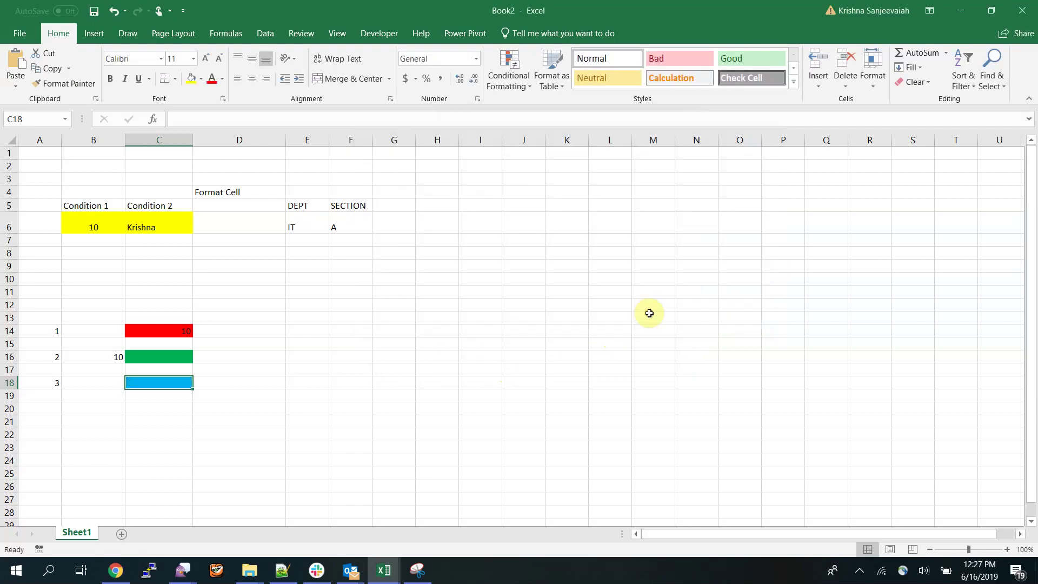
pyautogui.click(345, 222)
pyautogui.write('B')
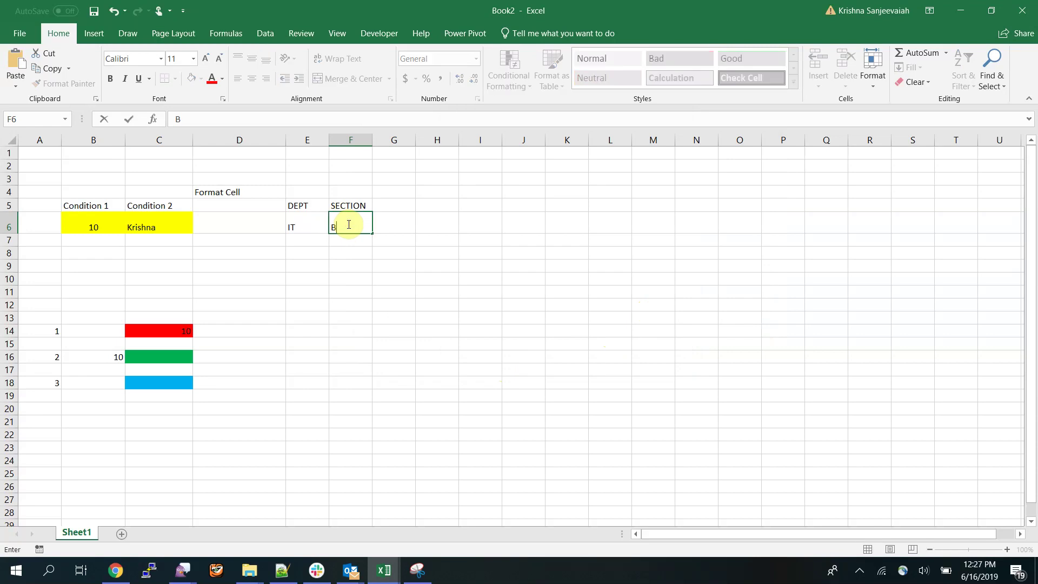
pyautogui.press('Return')
# Enter asdf in both SECTION F6 and DEPT E6 so C18 loses its light-blue fill
pyautogui.press('Up')
pyautogui.press('Left')
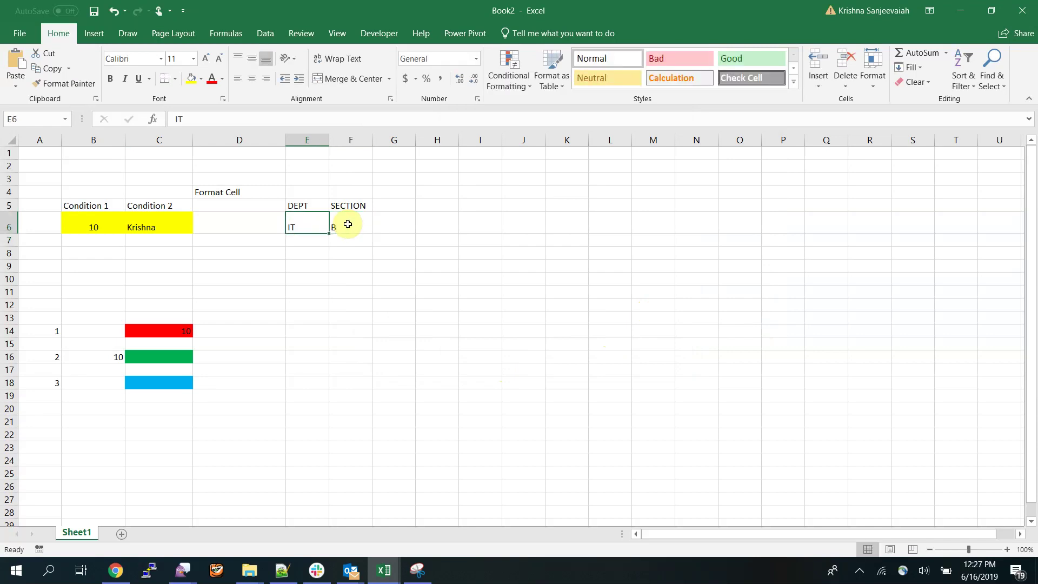
pyautogui.press('Right')
pyautogui.press('Left')
pyautogui.press('Right')
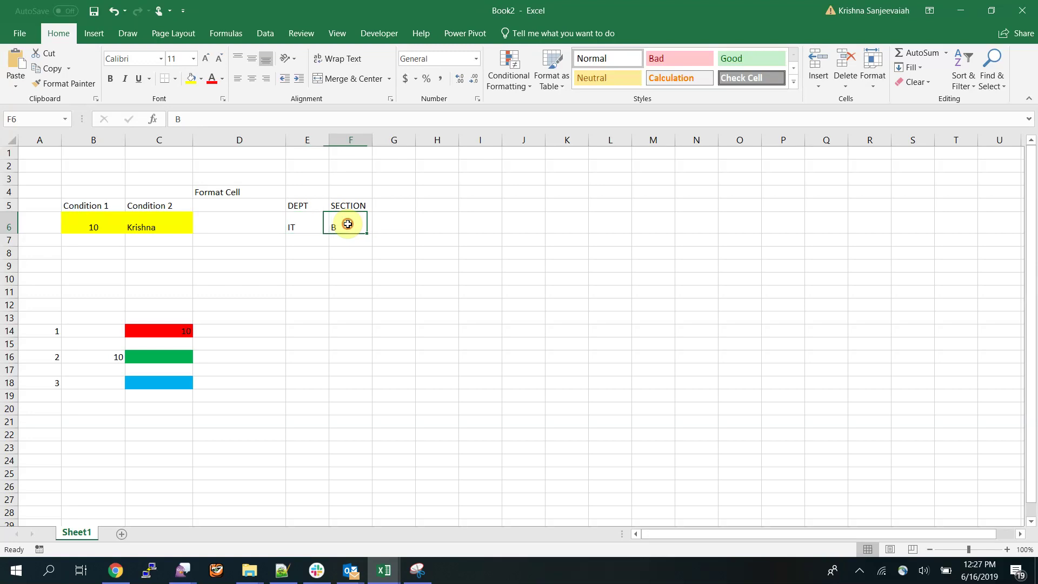
pyautogui.write('asdf')
pyautogui.press('Return')
pyautogui.press('Up')
pyautogui.press('Left')
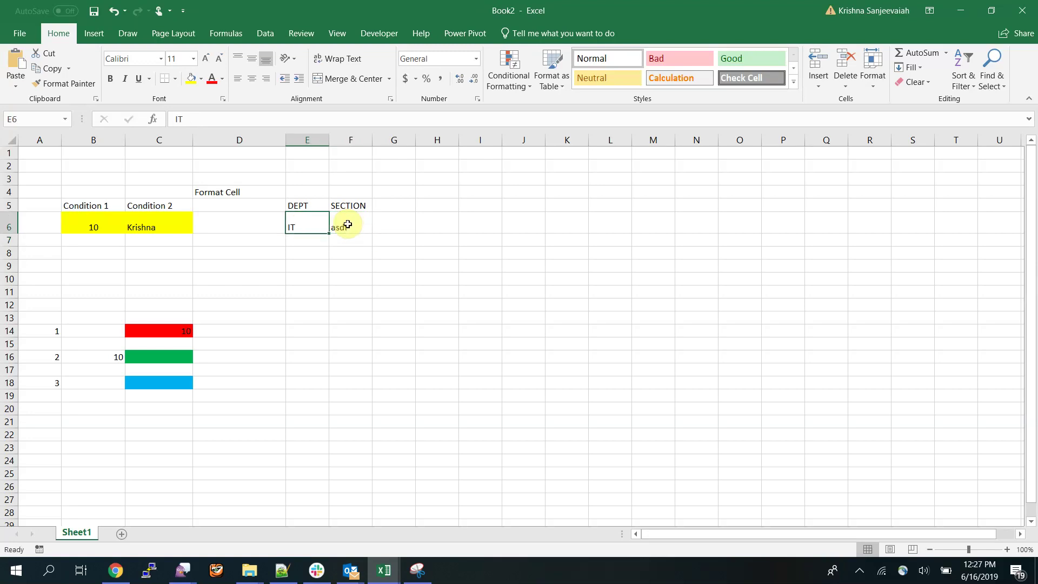
pyautogui.write('asdf')
pyautogui.press('Return')
pyautogui.press('Up')
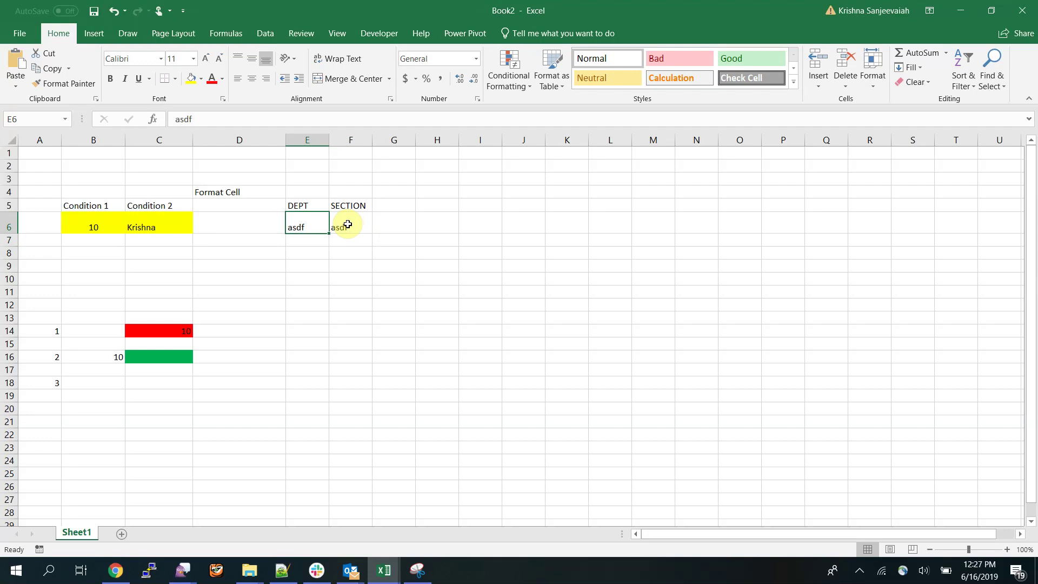
pyautogui.click(860, 576)
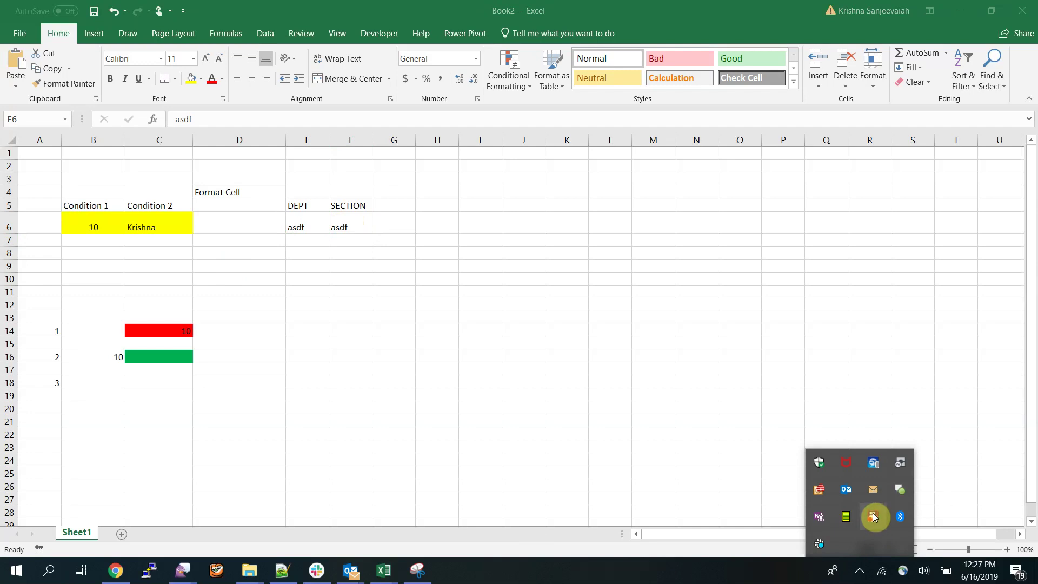
pyautogui.rightClick(874, 516)
pyautogui.click(895, 396)
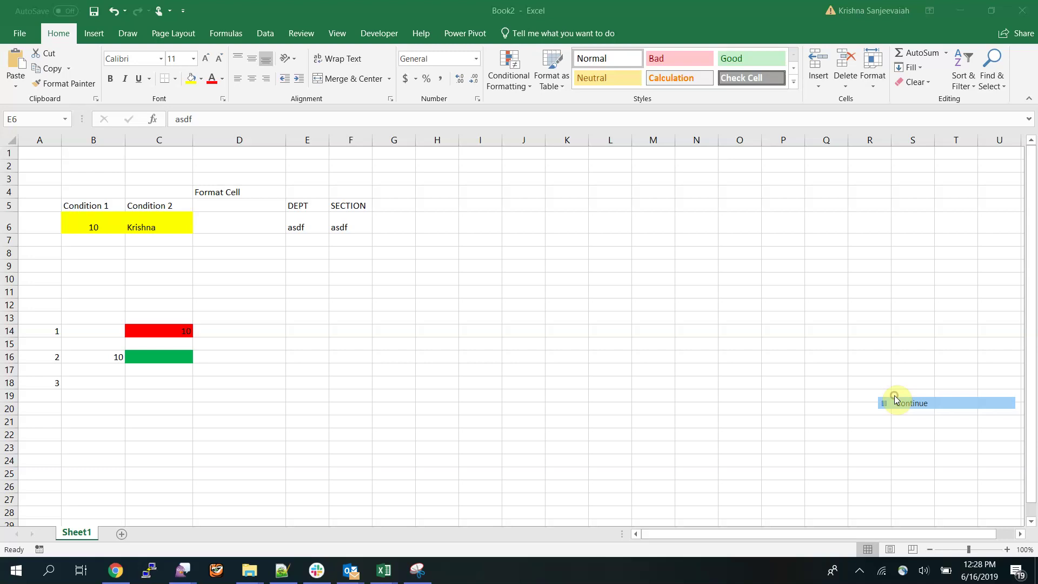
pyautogui.click(895, 400)
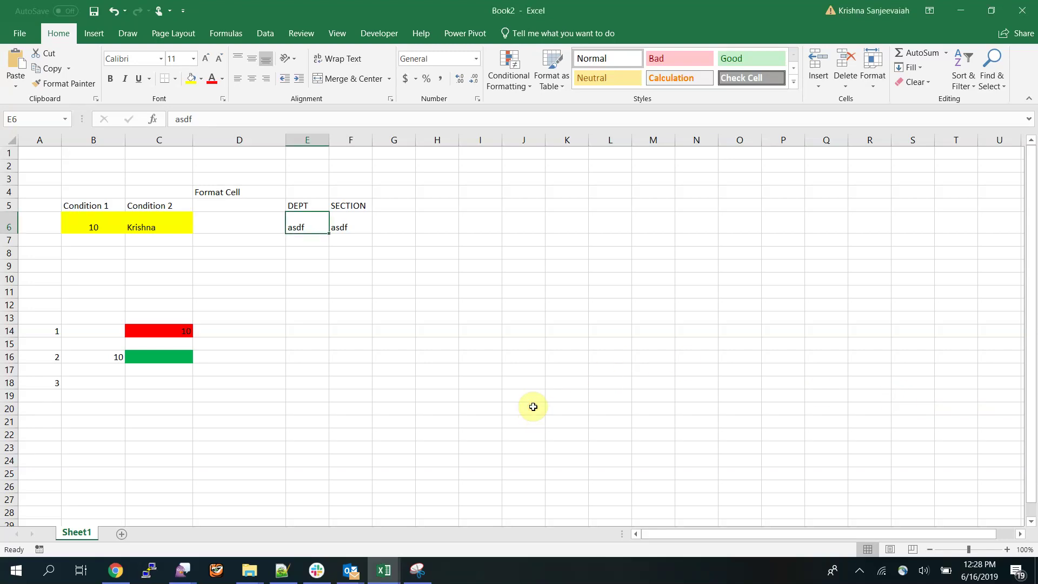